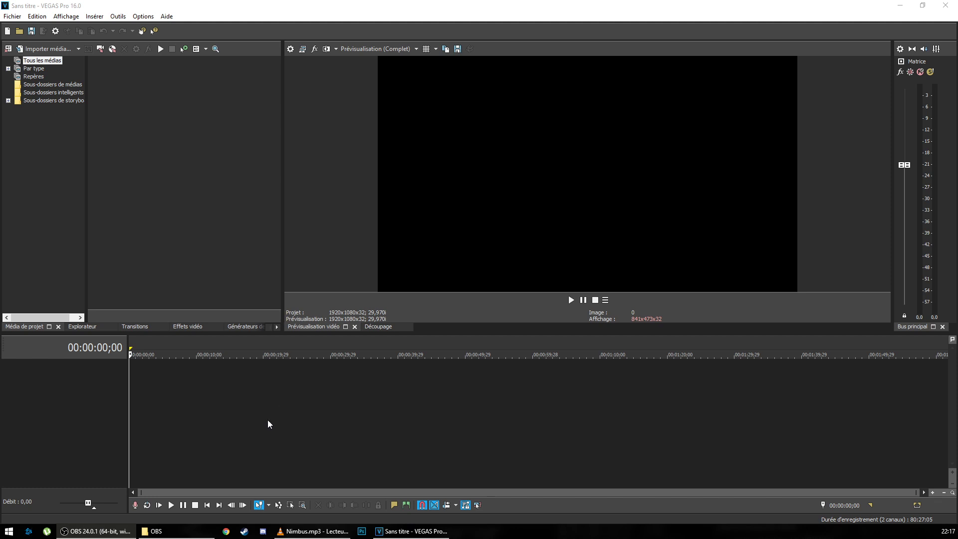
- Add "[FR] Dead by Daylight - Rediff Live #177 - Les blood points !.mp4" from the OBS folder to the timeline and match the project video settings to it
{"action": "left_click", "coordinate": [154, 531]}
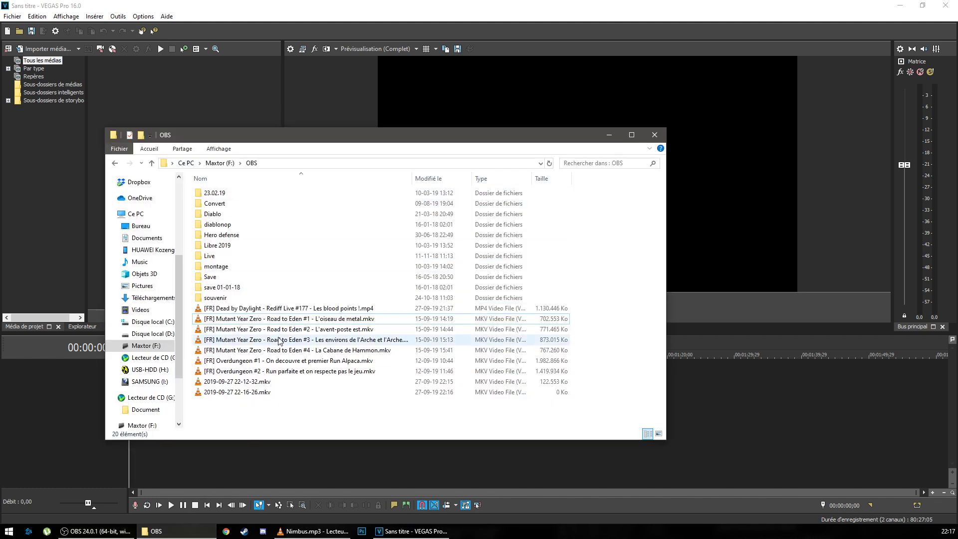
{"action": "left_click_drag", "start_coordinate": [240, 310], "coordinate": [135, 393]}
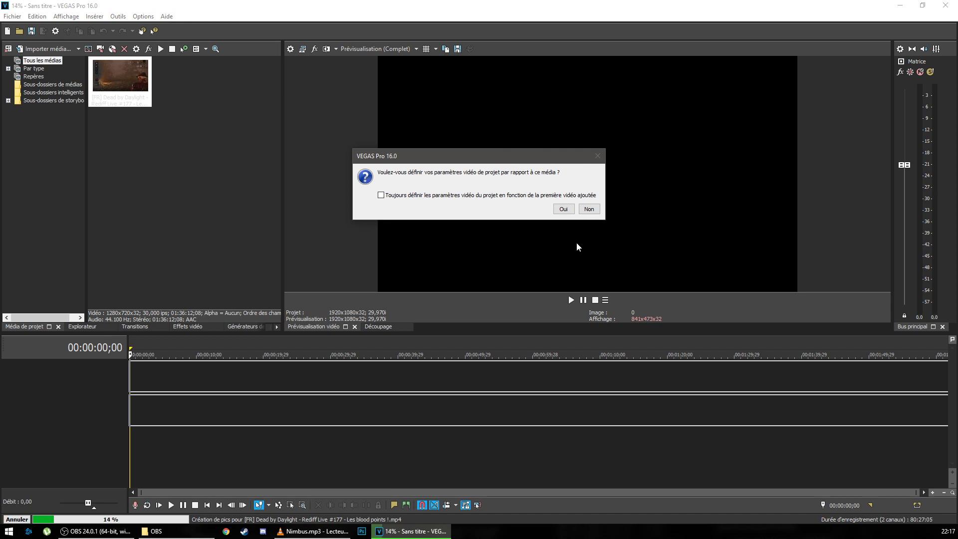
{"action": "left_click", "coordinate": [564, 210]}
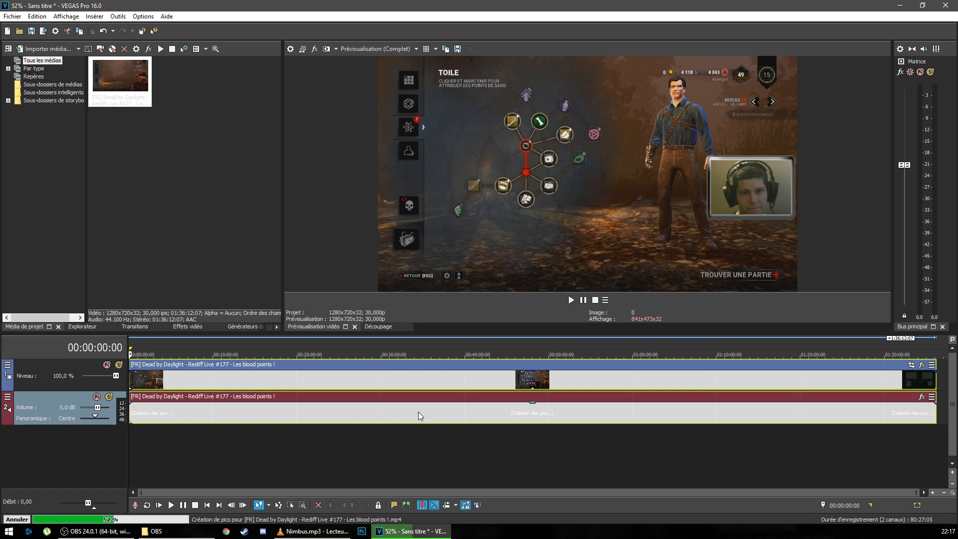
- Play the clip from 00:06:05:19 and stop the playhead at 00:06:27:18
{"action": "scroll", "coordinate": [429, 413], "scroll_direction": "up", "scroll_amount": 3}
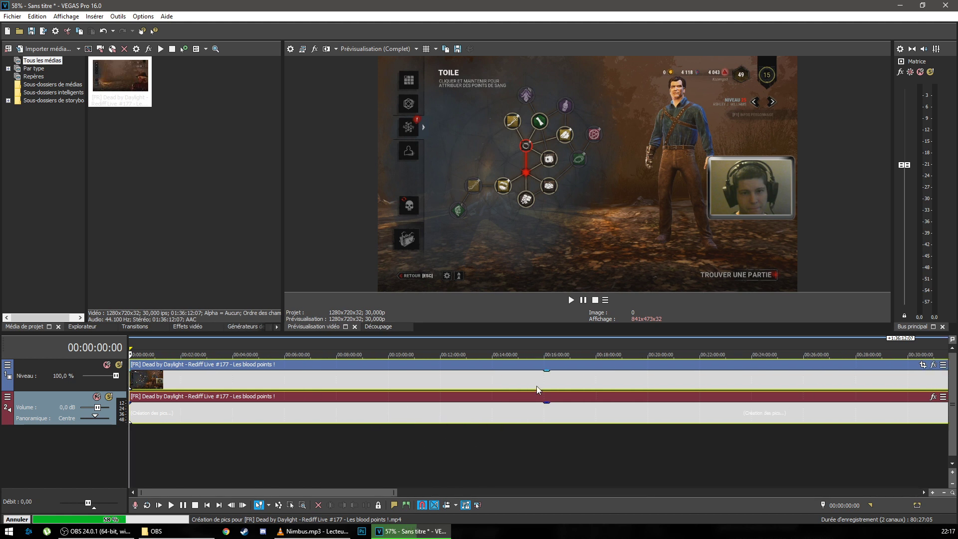
{"action": "scroll", "coordinate": [537, 385], "scroll_direction": "up", "scroll_amount": 2}
{"action": "scroll", "coordinate": [537, 385], "scroll_direction": "up", "scroll_amount": 2}
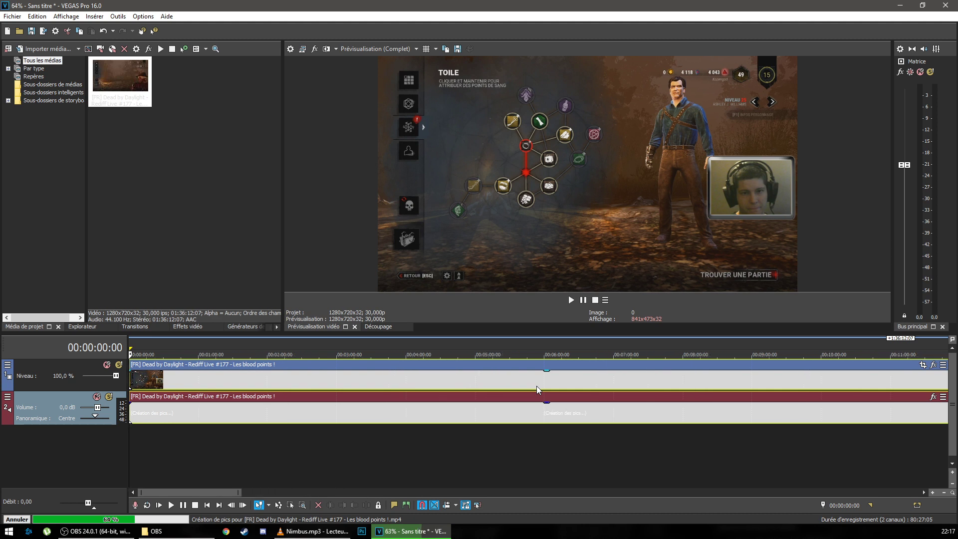
{"action": "scroll", "coordinate": [525, 379], "scroll_direction": "up", "scroll_amount": 1}
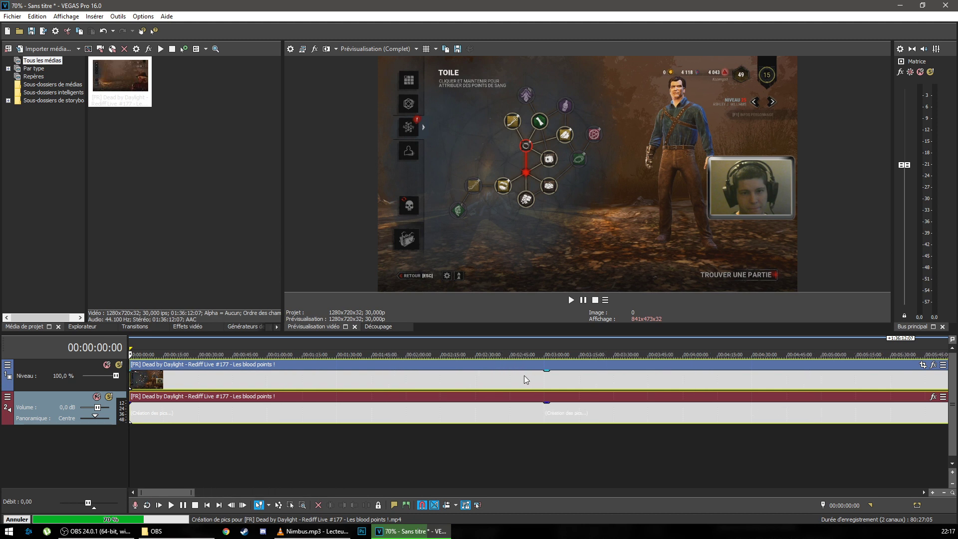
{"action": "scroll", "coordinate": [524, 375], "scroll_direction": "down", "scroll_amount": 1}
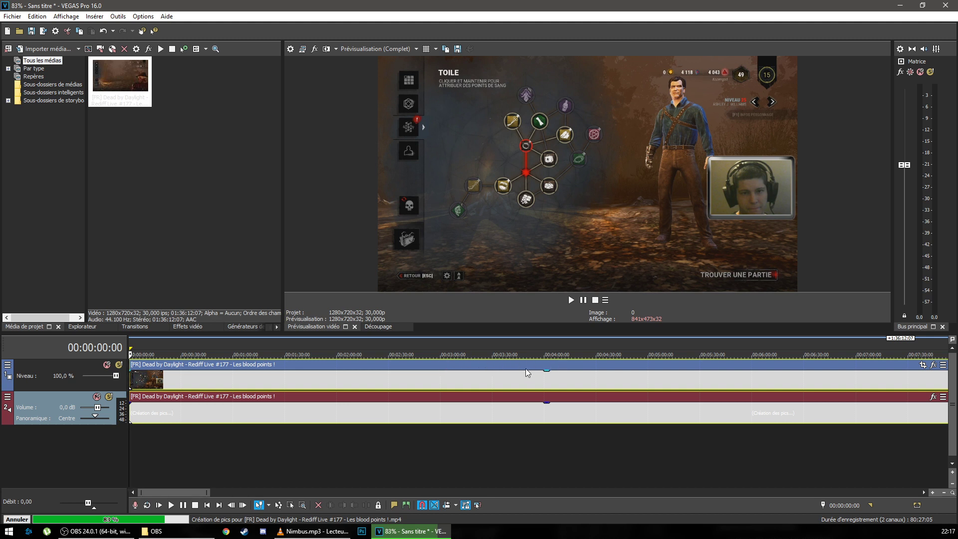
{"action": "scroll", "coordinate": [535, 375], "scroll_direction": "up", "scroll_amount": 2}
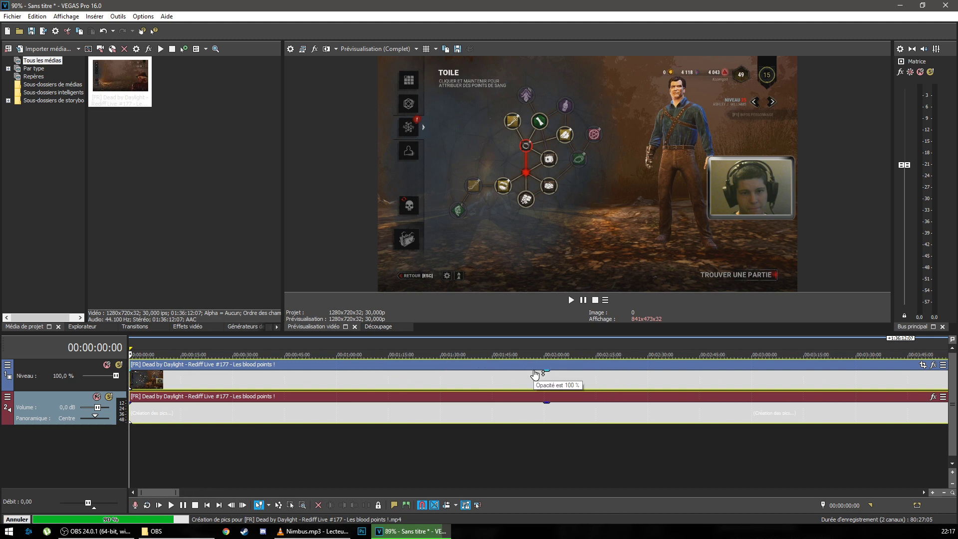
{"action": "scroll", "coordinate": [540, 374], "scroll_direction": "up", "scroll_amount": 2}
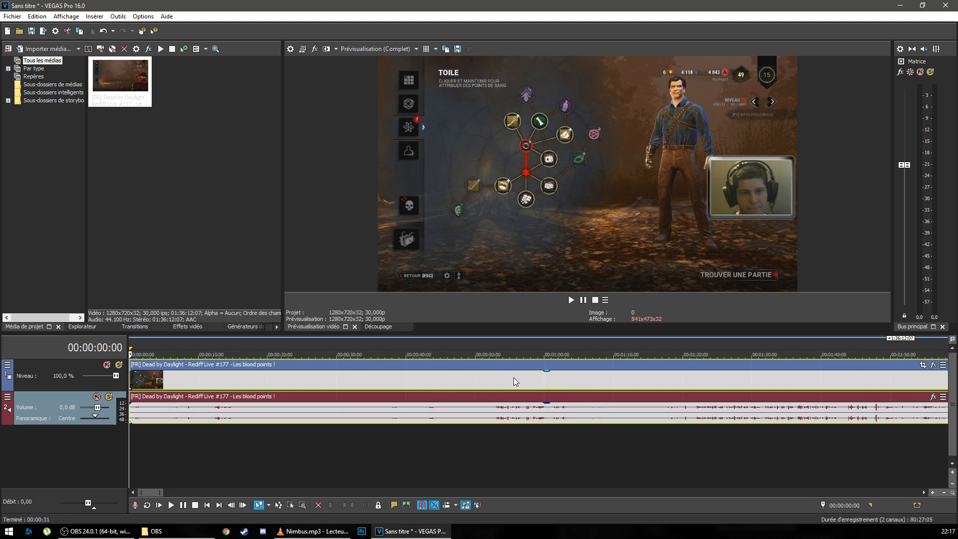
{"action": "scroll", "coordinate": [513, 377], "scroll_direction": "up", "scroll_amount": 1}
{"action": "scroll", "coordinate": [513, 377], "scroll_direction": "up", "scroll_amount": 1}
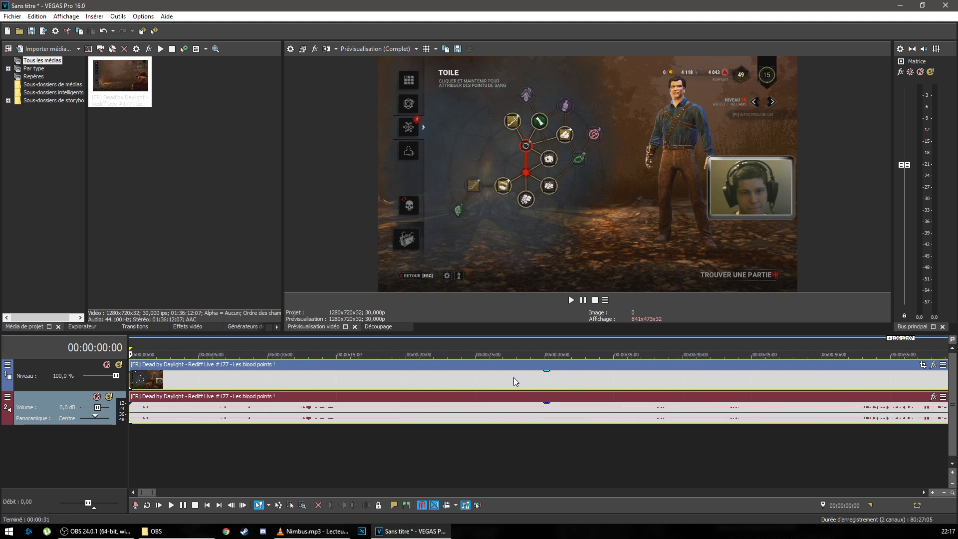
{"action": "scroll", "coordinate": [513, 378], "scroll_direction": "up", "scroll_amount": 1}
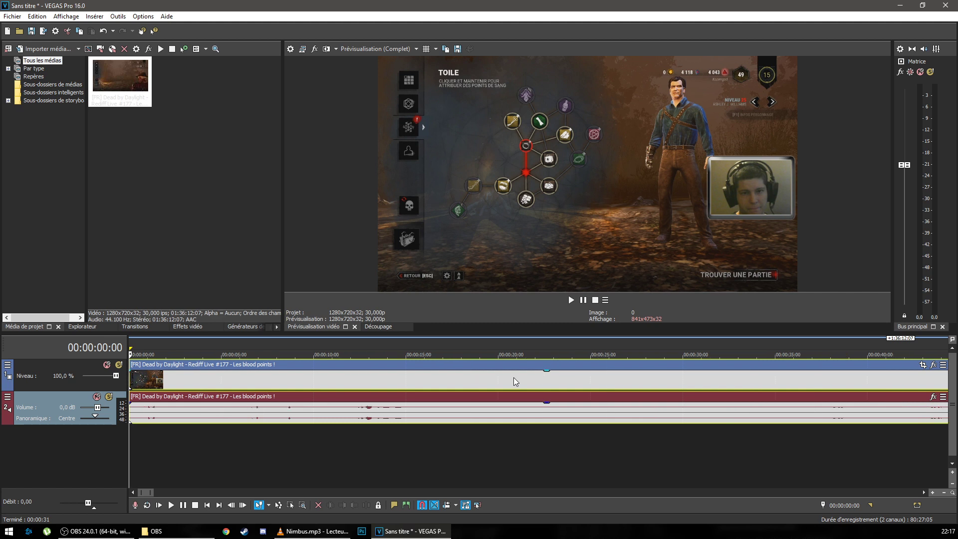
{"action": "scroll", "coordinate": [513, 378], "scroll_direction": "up", "scroll_amount": 1}
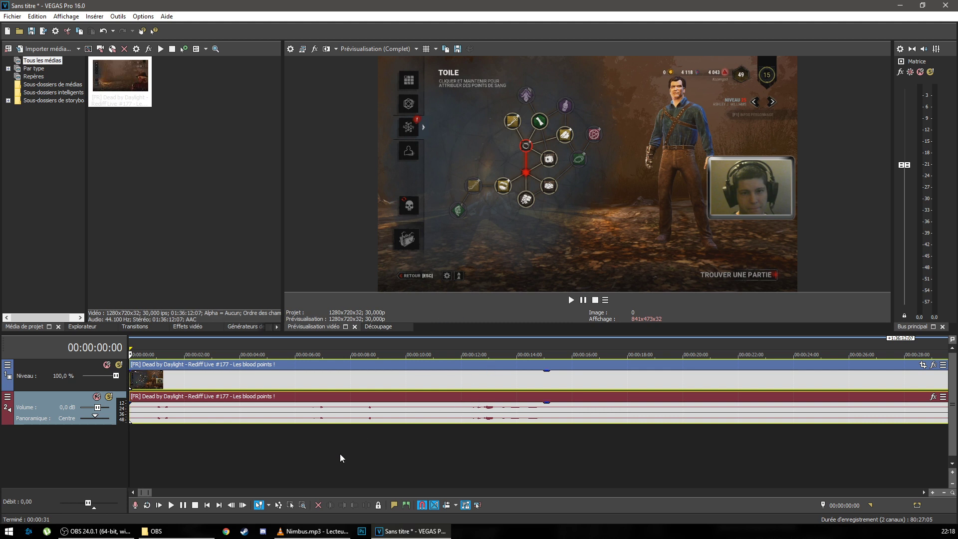
{"action": "left_click_drag", "start_coordinate": [147, 492], "coordinate": [193, 498]}
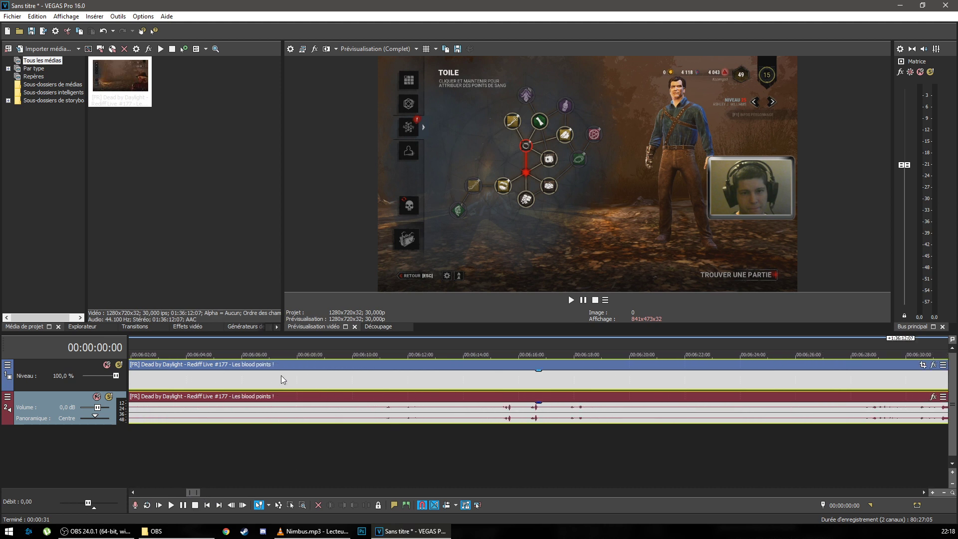
{"action": "left_click", "coordinate": [231, 375]}
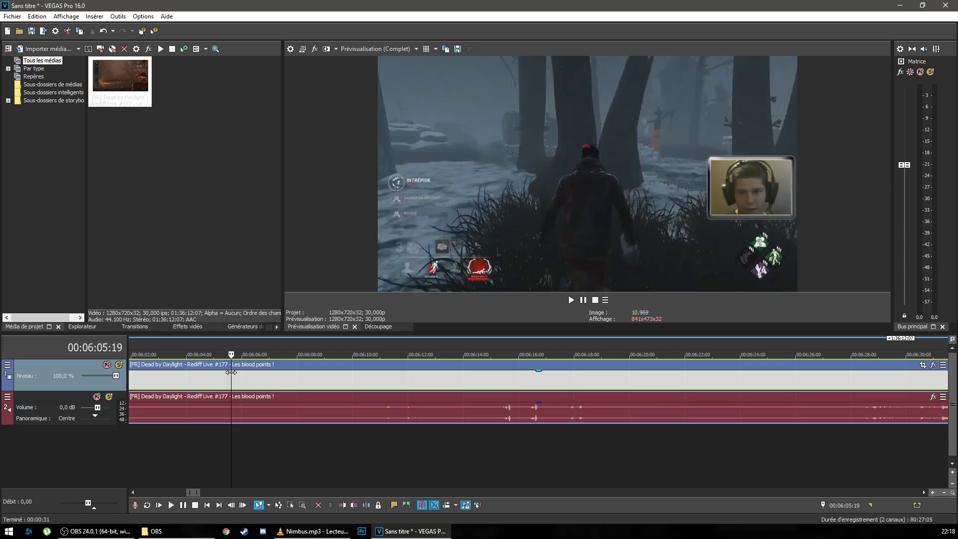
{"action": "key", "text": "space"}
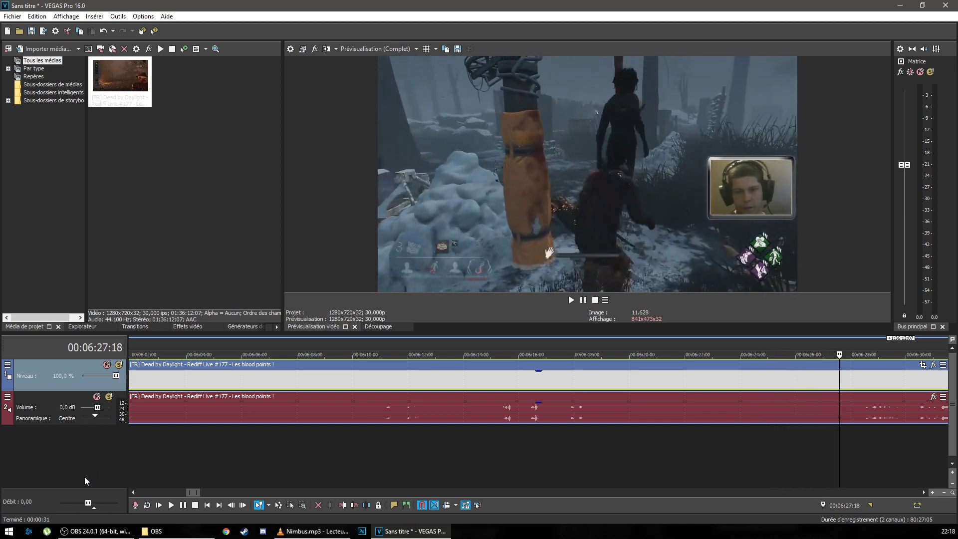
- Select the range from 00:06:27:18 to 00:06:28:29 and split the video and audio at both ends
{"action": "left_click_drag", "start_coordinate": [192, 494], "coordinate": [195, 494]}
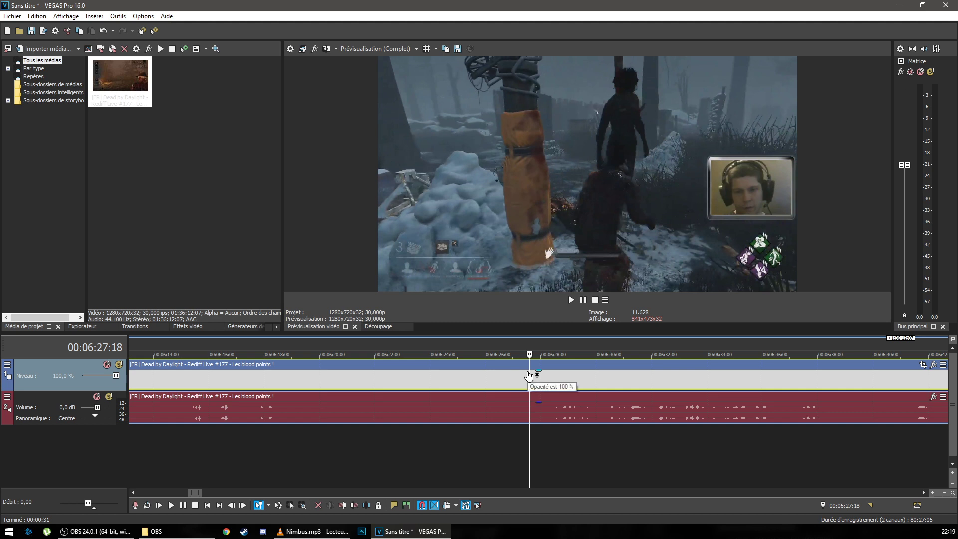
{"action": "key", "text": "shift+Right"}
{"action": "key", "text": "shift+Right"}
{"action": "key", "text": "shift+Right"}
{"action": "key", "text": "shift+Right"}
{"action": "key", "text": "shift+Right"}
{"action": "key", "text": "shift+Right"}
{"action": "key", "text": "shift+Right"}
{"action": "key", "text": "shift+Right"}
{"action": "key", "text": "shift+Right"}
{"action": "key", "text": "shift+Right"}
{"action": "key", "text": "shift+Right"}
{"action": "key", "text": "shift+Right"}
{"action": "key", "text": "shift+Right"}
{"action": "key", "text": "shift+Right"}
{"action": "key", "text": "shift+Right"}
{"action": "key", "text": "shift+Right"}
{"action": "key", "text": "shift+Right"}
{"action": "key", "text": "shift+Right"}
{"action": "key", "text": "shift+Right"}
{"action": "key", "text": "shift+Right"}
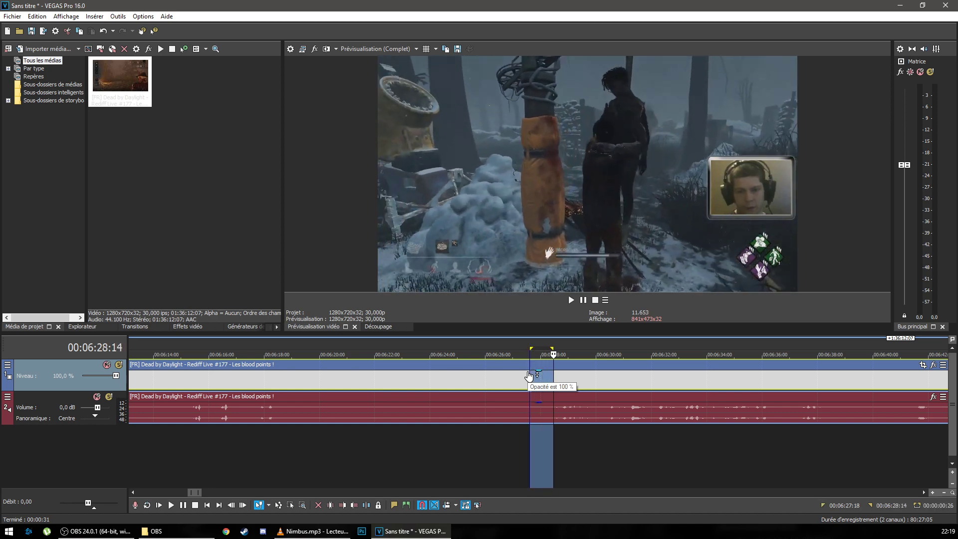
{"action": "key", "text": "shift+Right"}
{"action": "key", "text": "shift+Right"}
{"action": "key", "text": "shift+Right"}
{"action": "key", "text": "shift+Right"}
{"action": "key", "text": "shift+Right"}
{"action": "key", "text": "shift+Right"}
{"action": "key", "text": "shift+Right"}
{"action": "key", "text": "shift+Right"}
{"action": "key", "text": "shift+Right"}
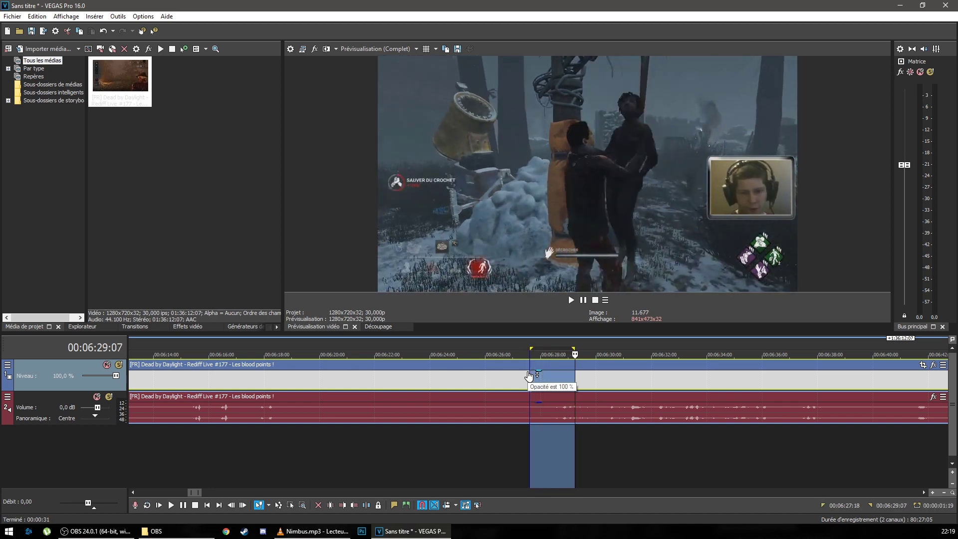
{"action": "key", "text": "shift+Left"}
{"action": "key", "text": "shift+Left"}
{"action": "key", "text": "shift+Left"}
{"action": "key", "text": "shift+Left"}
{"action": "key", "text": "shift+Left"}
{"action": "key", "text": "shift+Left"}
{"action": "key", "text": "shift+Left"}
{"action": "key", "text": "shift+Left"}
{"action": "key", "text": "shift+Left"}
{"action": "key", "text": "shift+Left"}
{"action": "key", "text": "shift+Right"}
{"action": "key", "text": "shift+Right"}
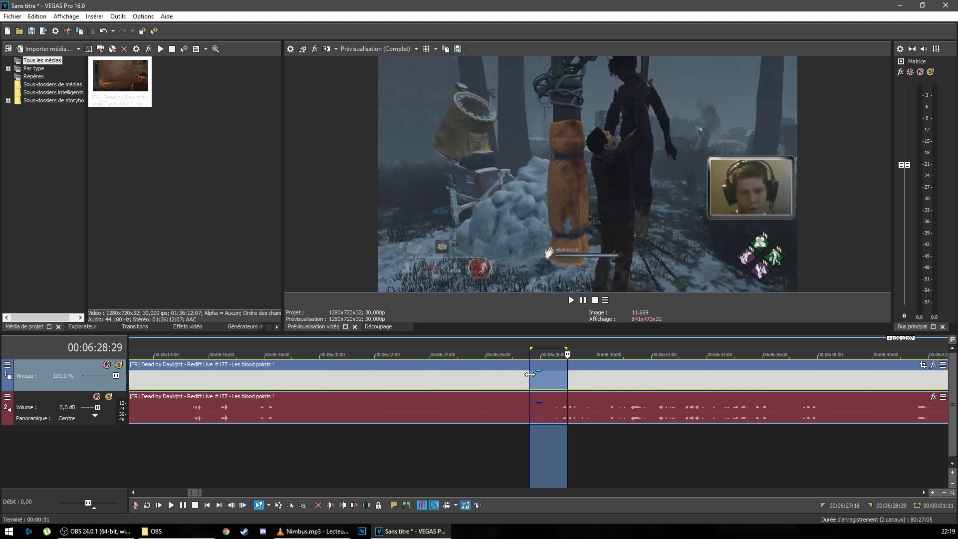
{"action": "key", "text": "s"}
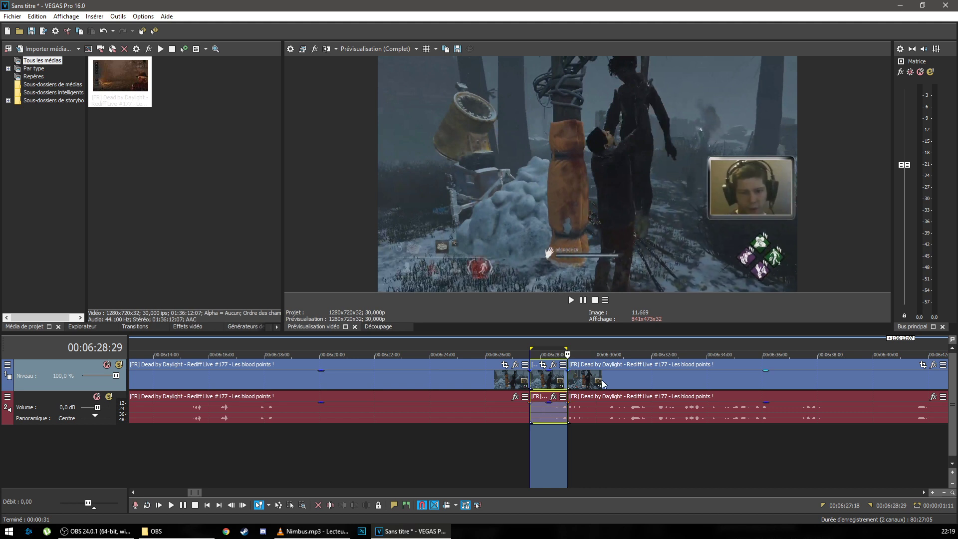
- Select the isolated middle video segment and place the playhead at its start, 00:06:27:18
{"action": "scroll", "coordinate": [604, 383], "scroll_direction": "up", "scroll_amount": 6}
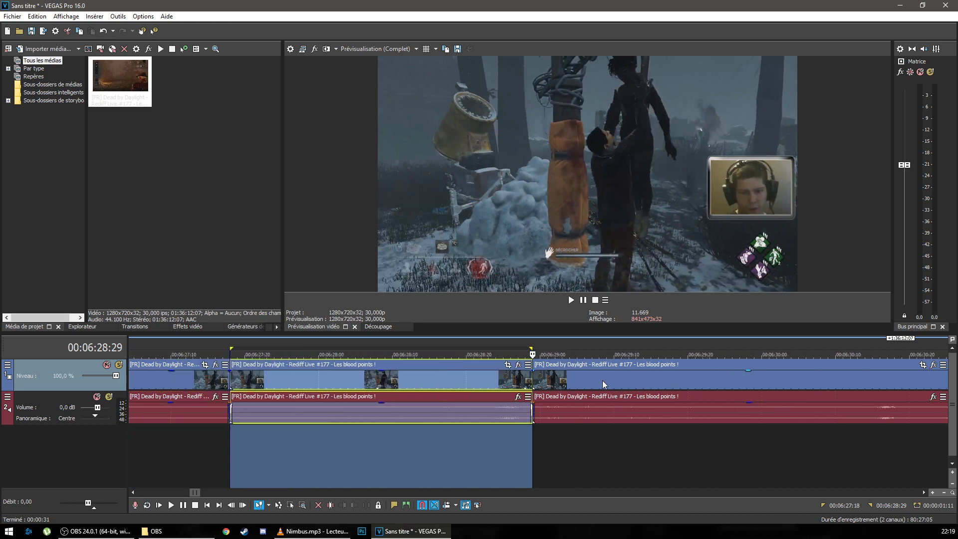
{"action": "scroll", "coordinate": [603, 380], "scroll_direction": "down", "scroll_amount": 1}
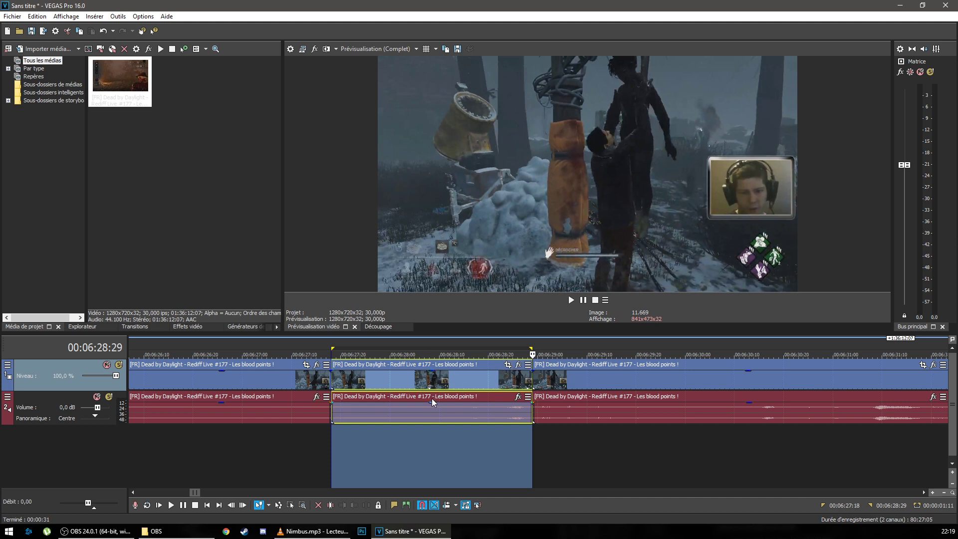
{"action": "left_click", "coordinate": [331, 380]}
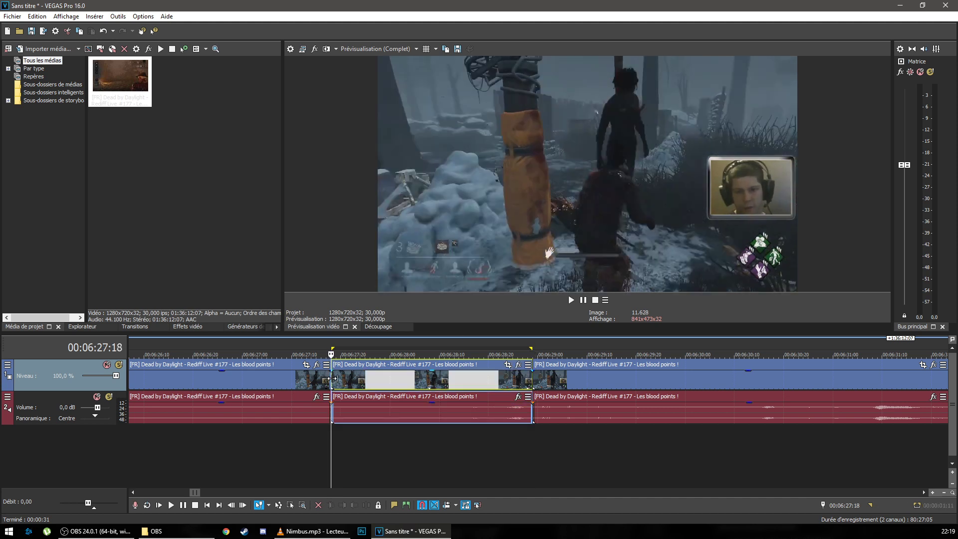
{"action": "left_click", "coordinate": [507, 366]}
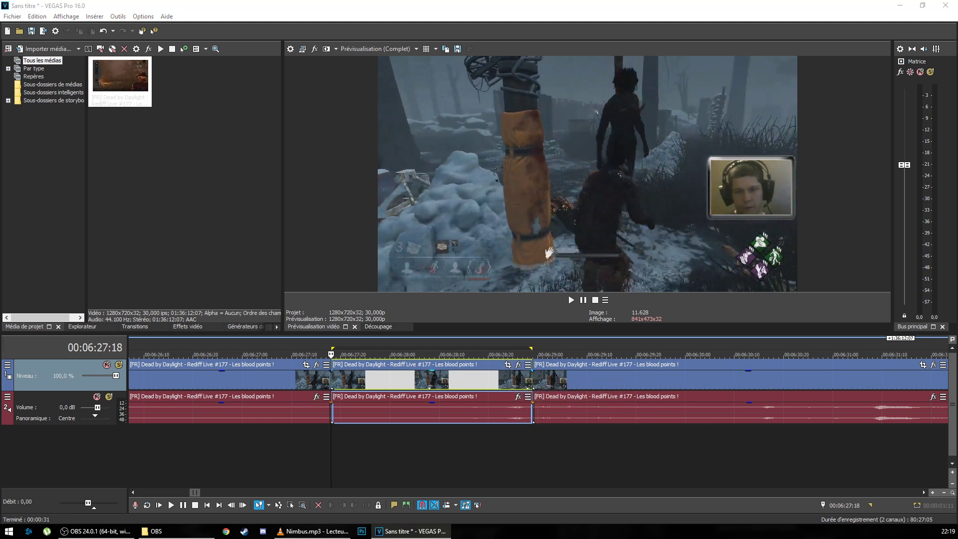
{"action": "left_click_drag", "start_coordinate": [15, 40], "coordinate": [497, 14]}
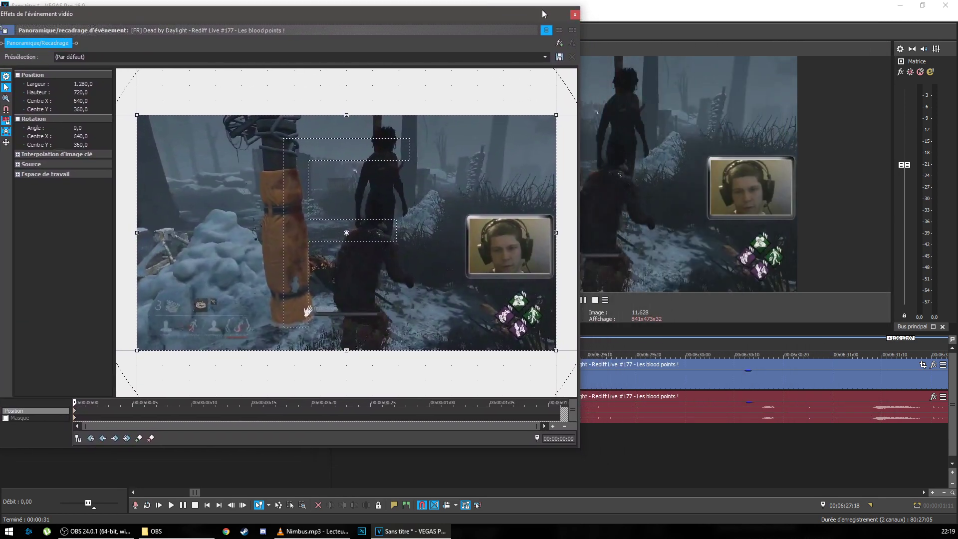
{"action": "left_click", "coordinate": [575, 16]}
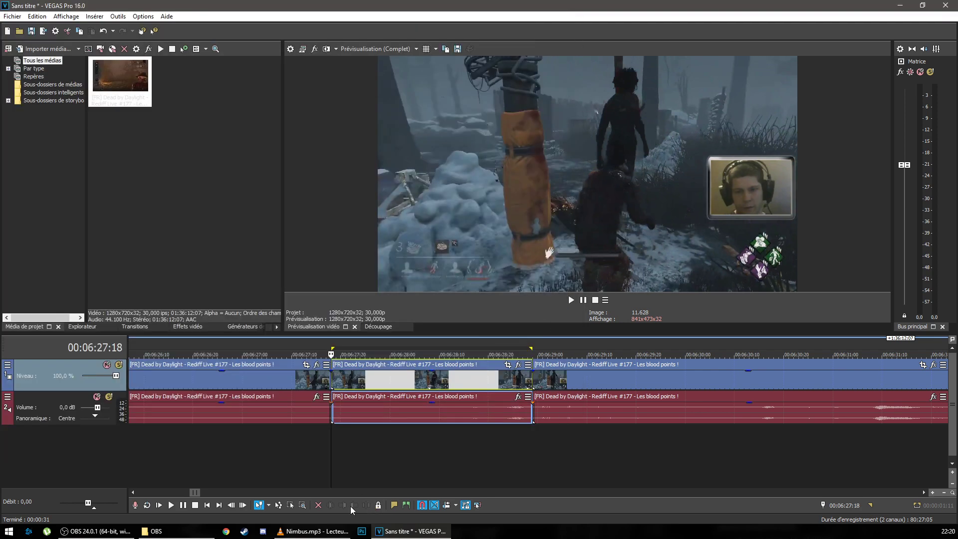
- Open the pan/crop settings of the middle segment and shrink their window so it covers less of the preview, with the whole frame in view
{"action": "left_click", "coordinate": [508, 365]}
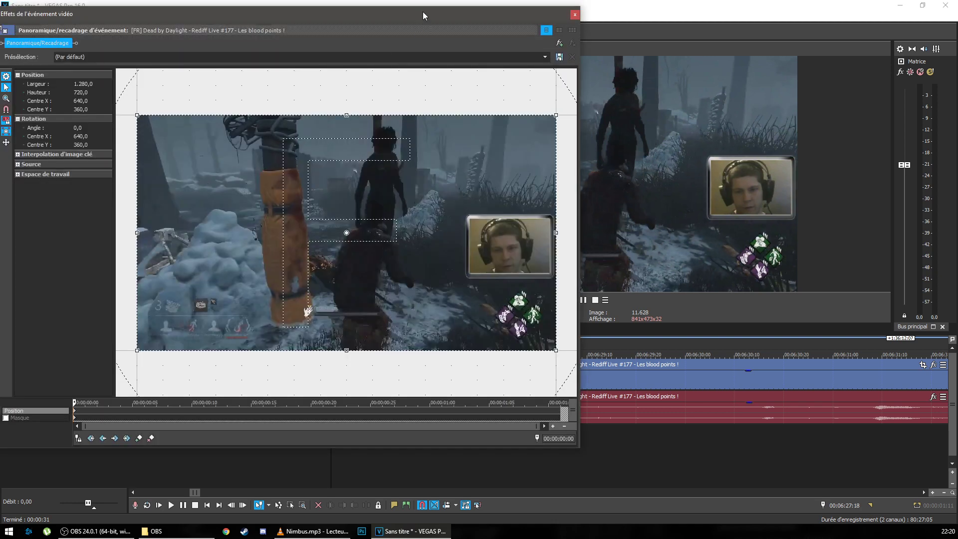
{"action": "left_click_drag", "start_coordinate": [423, 15], "coordinate": [107, 19]}
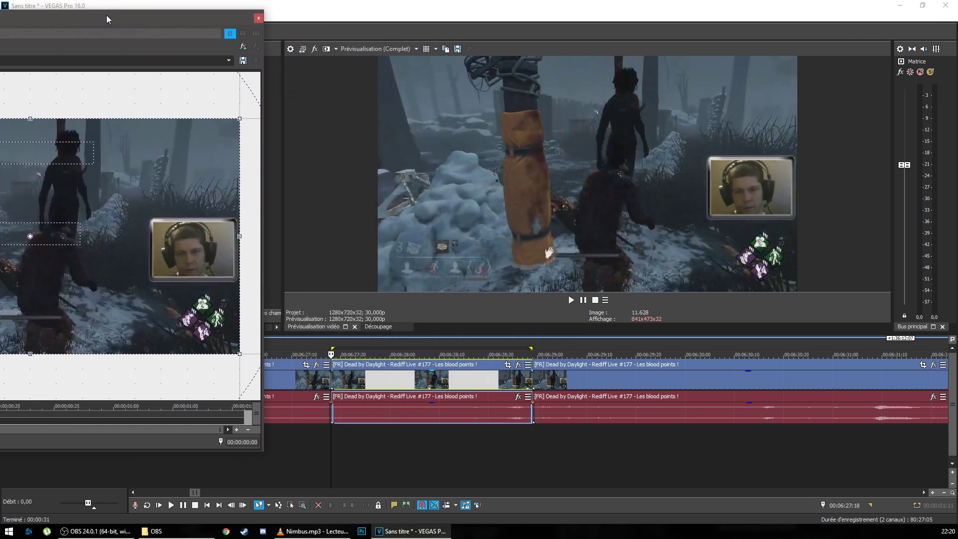
{"action": "left_click", "coordinate": [433, 386]}
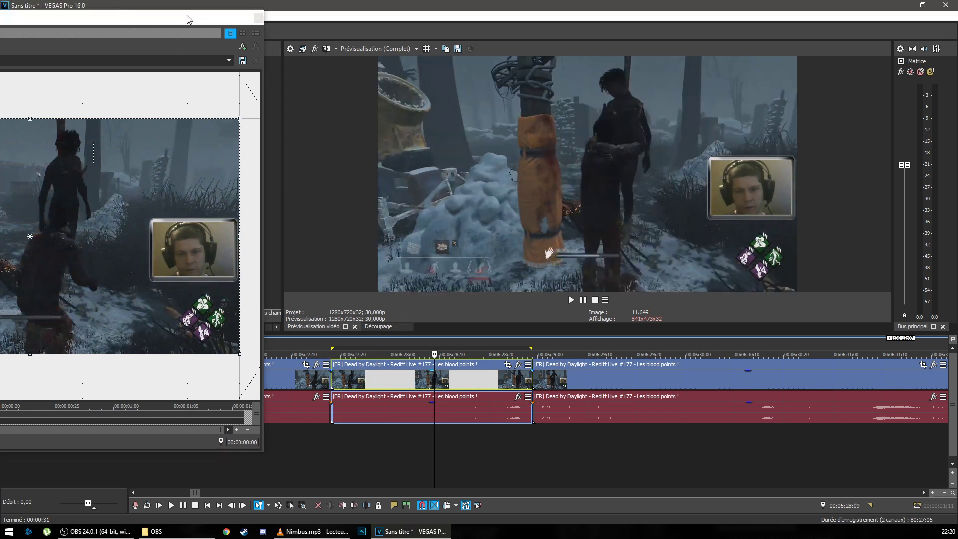
{"action": "left_click_drag", "start_coordinate": [155, 23], "coordinate": [502, 28]}
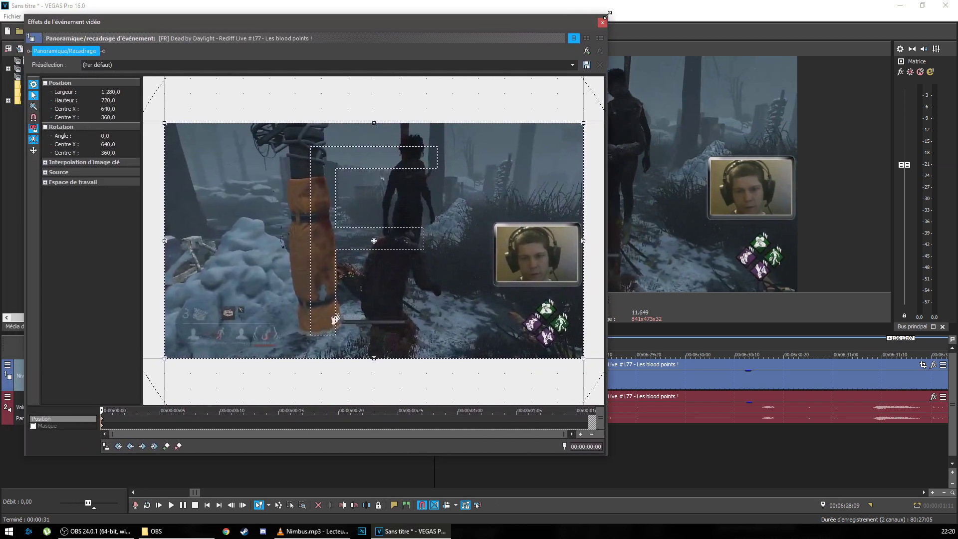
{"action": "left_click_drag", "start_coordinate": [609, 14], "coordinate": [467, 114]}
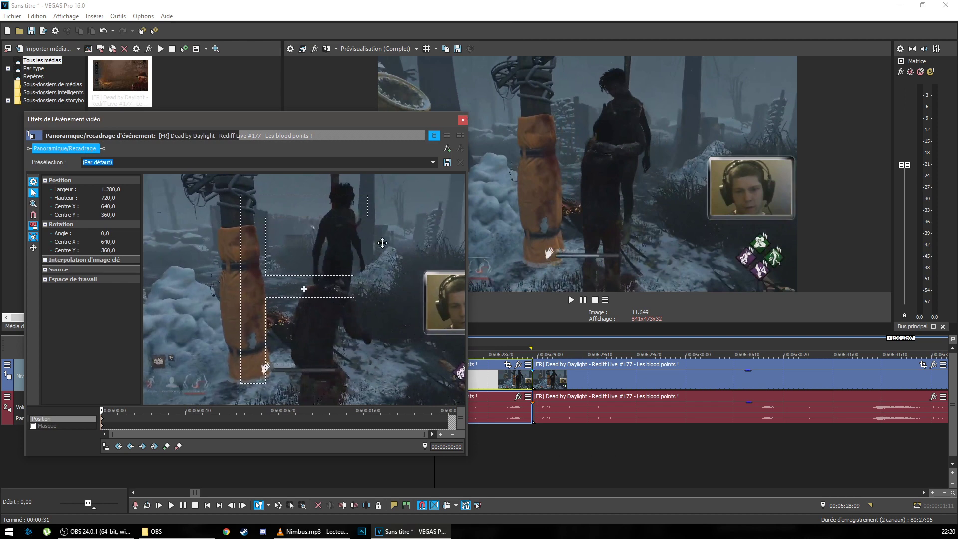
{"action": "scroll", "coordinate": [375, 258], "scroll_direction": "down", "scroll_amount": 3}
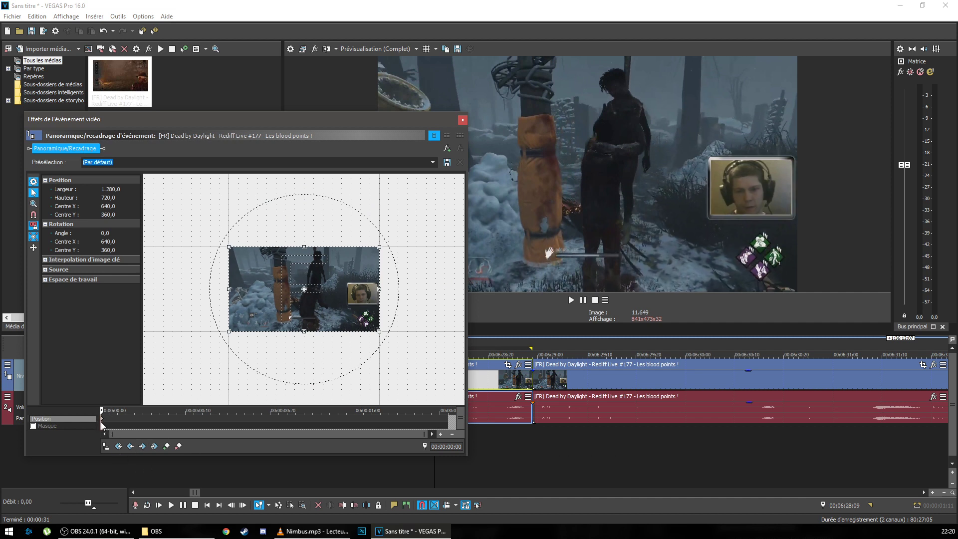
- Add position keyframes at 00:00:00:21 and at the segment's end, 00:00:01:11, and move the pan/crop window off the preview
{"action": "left_click", "coordinate": [278, 421]}
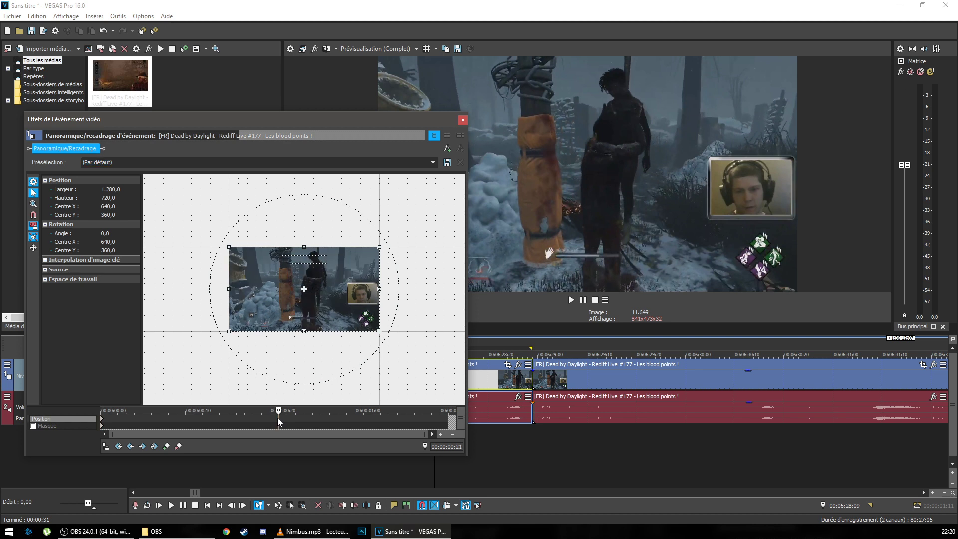
{"action": "left_click", "coordinate": [165, 447]}
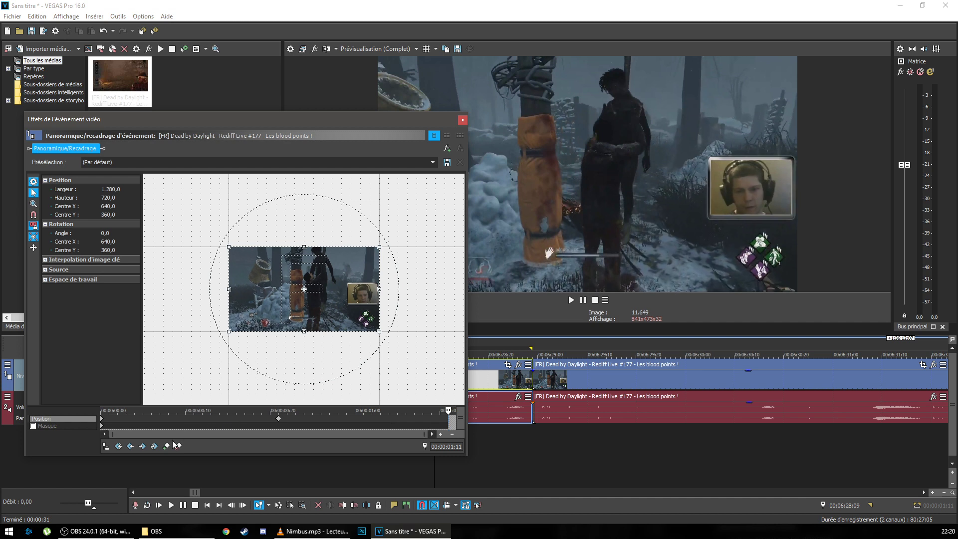
{"action": "left_click_drag", "start_coordinate": [333, 123], "coordinate": [158, 129]}
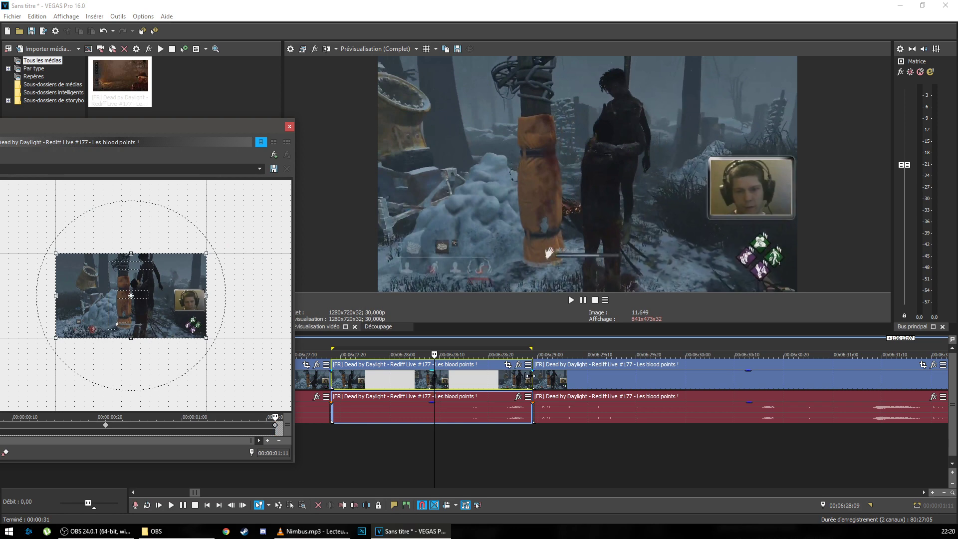
- At the 00:00:00:21 keyframe, shrink the pan/crop window to about 430 × 242 around the webcam image and close the settings
{"action": "left_click_drag", "start_coordinate": [167, 129], "coordinate": [420, 120]}
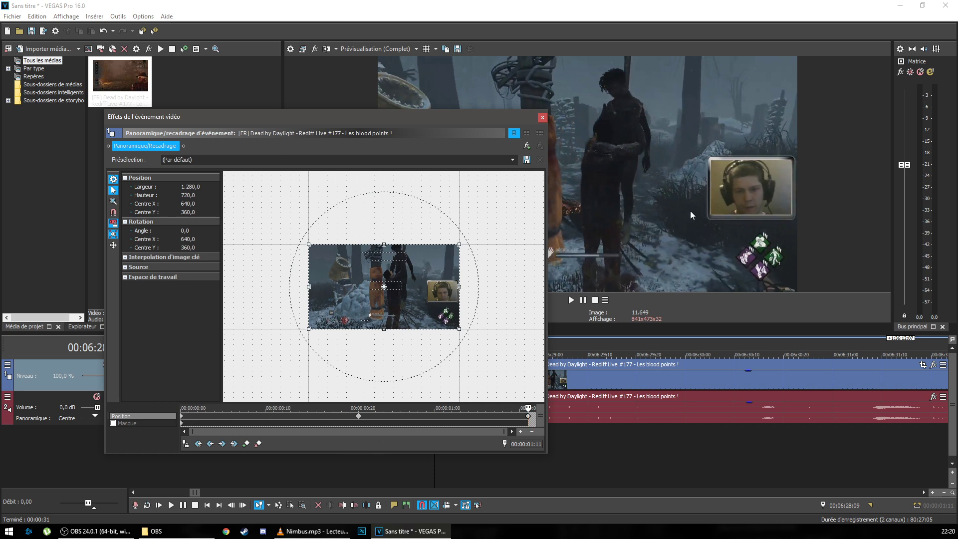
{"action": "left_click", "coordinate": [359, 421]}
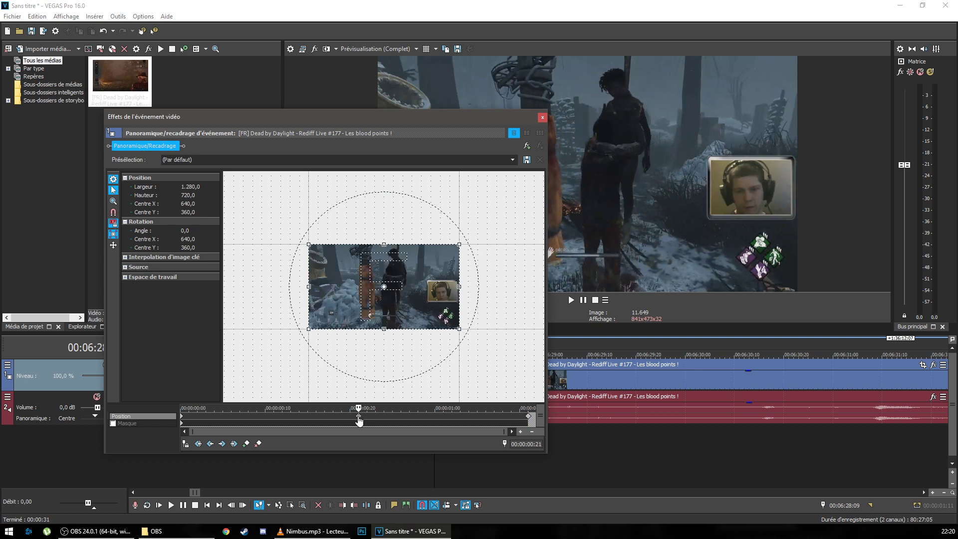
{"action": "left_click_drag", "start_coordinate": [458, 329], "coordinate": [449, 296]}
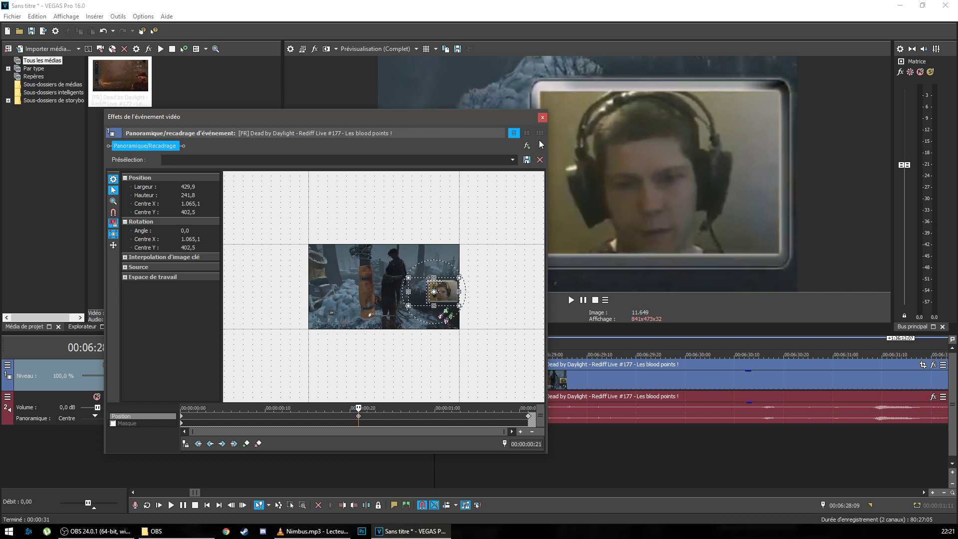
{"action": "left_click", "coordinate": [542, 119]}
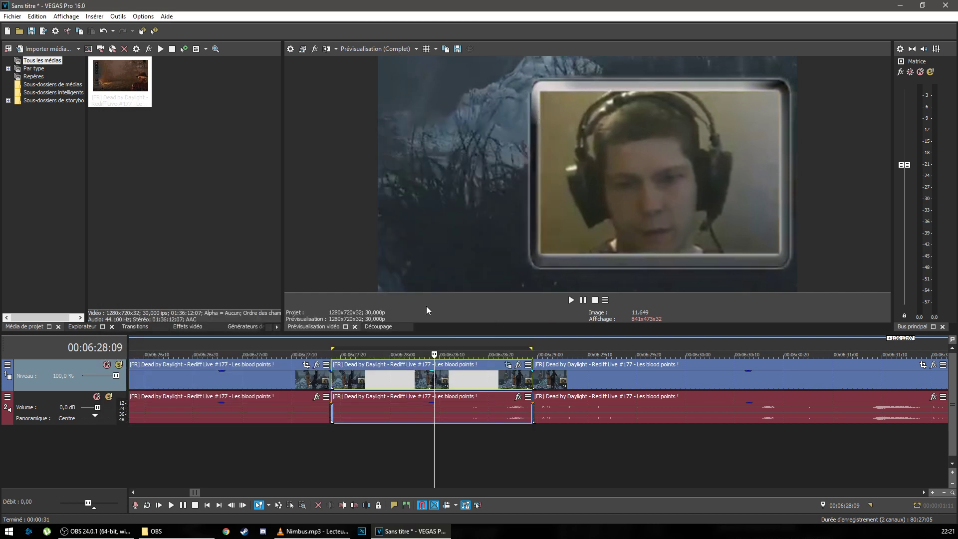
- Play the timeline from 00:06:27:09 through the middle segment to preview the zoom
{"action": "left_click", "coordinate": [286, 375]}
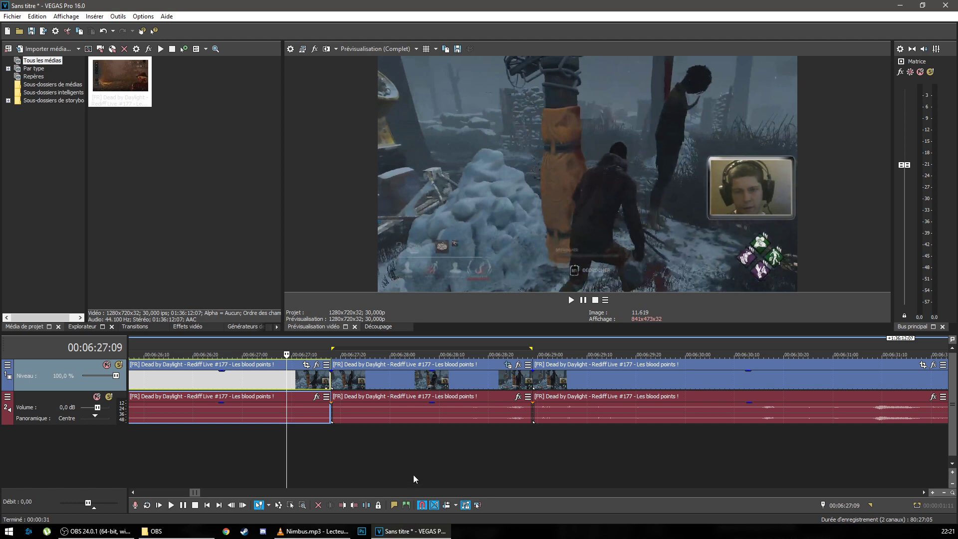
{"action": "key", "text": "space"}
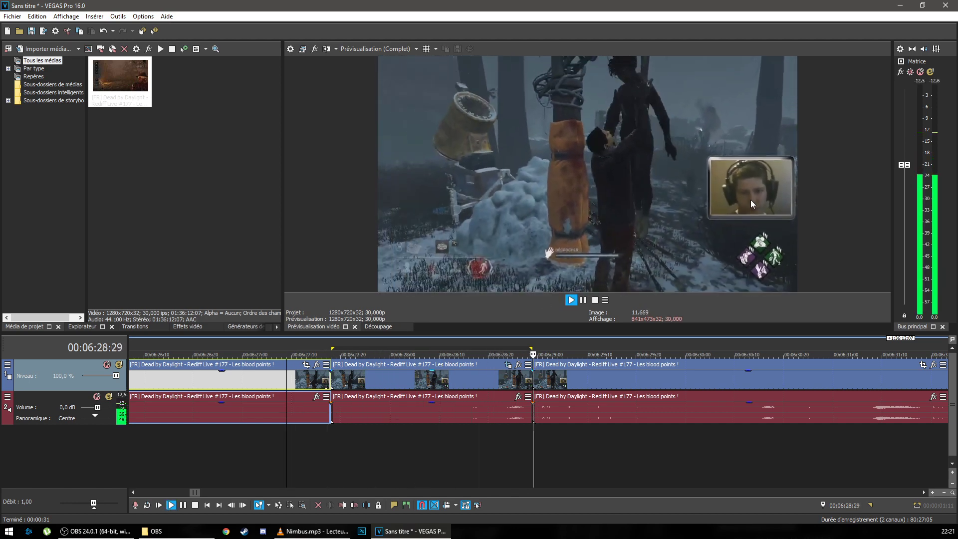
{"action": "key", "text": "space"}
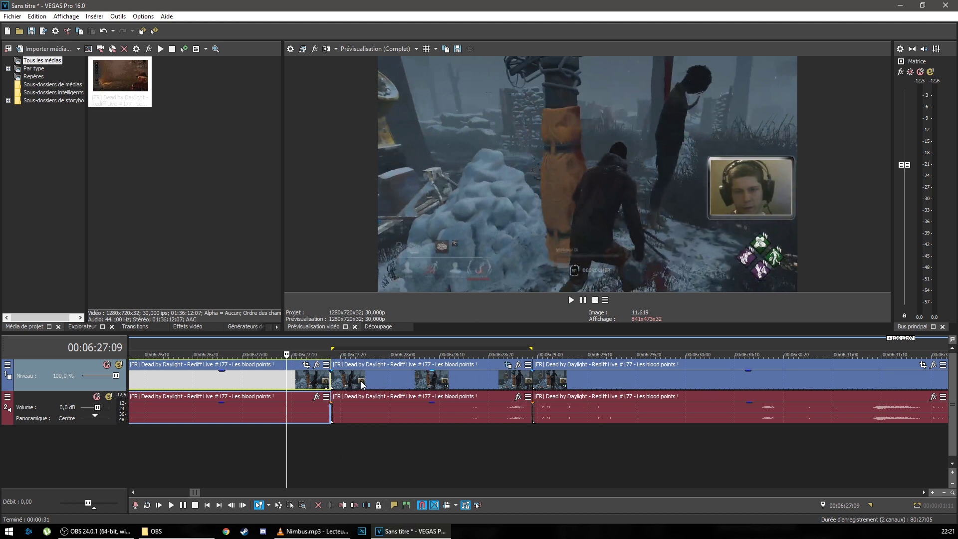
- Move the segment's middle position keyframe earlier, to about 00:00:00:11, and preview the zoom from 00:06:26:18
{"action": "left_click", "coordinate": [508, 364]}
{"action": "left_click_drag", "start_coordinate": [360, 422], "coordinate": [278, 425]}
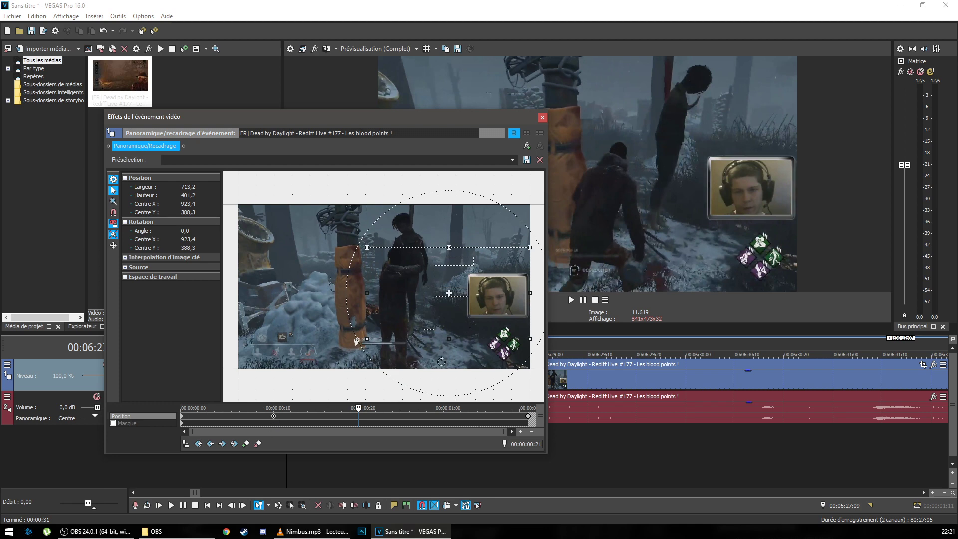
{"action": "left_click", "coordinate": [542, 117]}
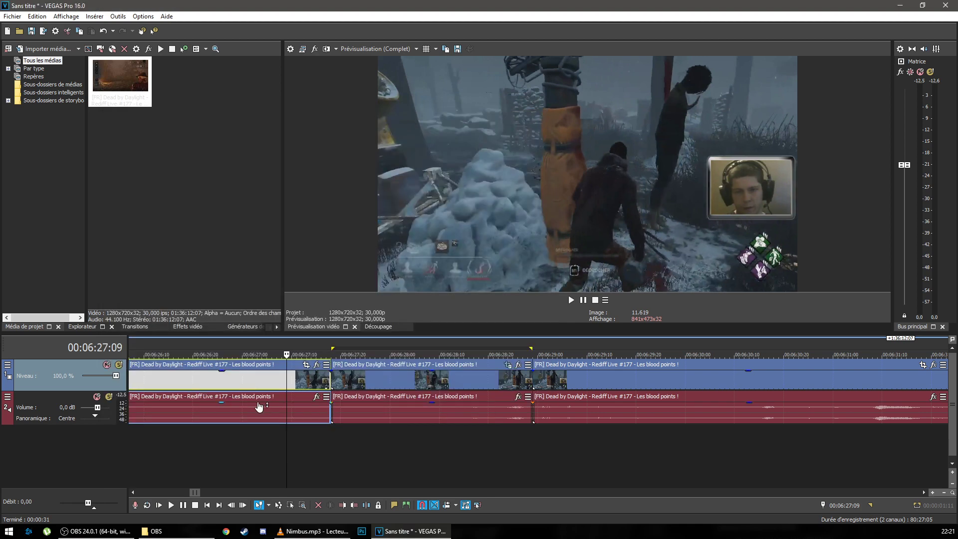
{"action": "left_click", "coordinate": [176, 405]}
{"action": "left_click", "coordinate": [182, 414]}
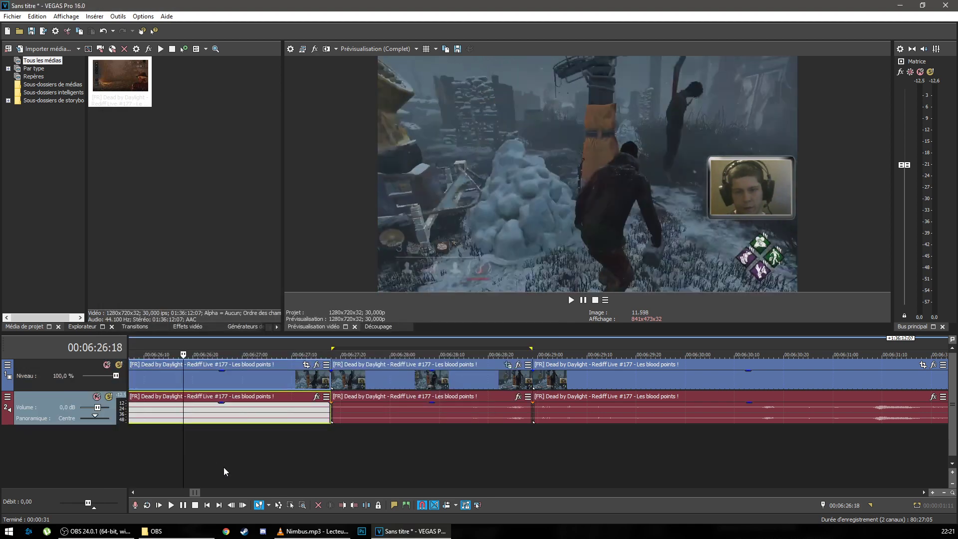
{"action": "key", "text": "space"}
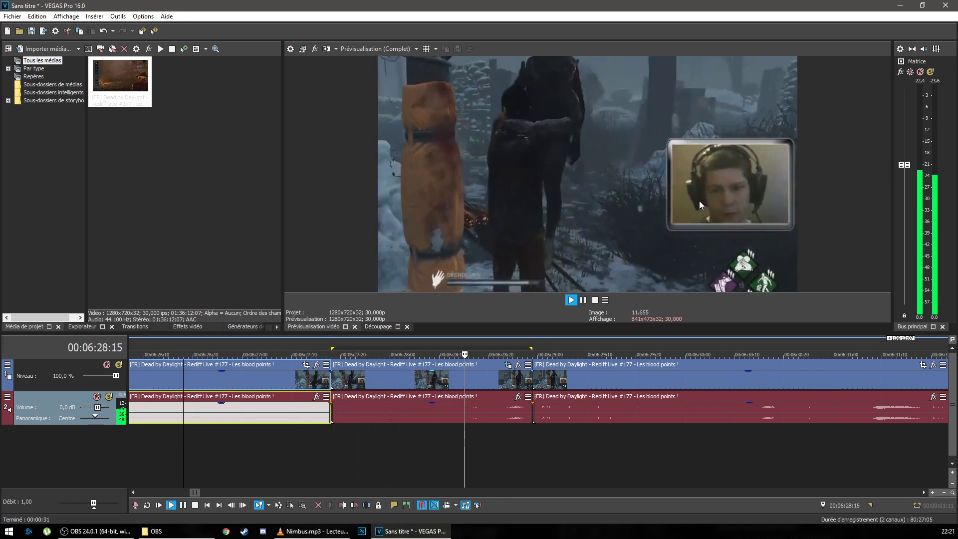
{"action": "key", "text": "space"}
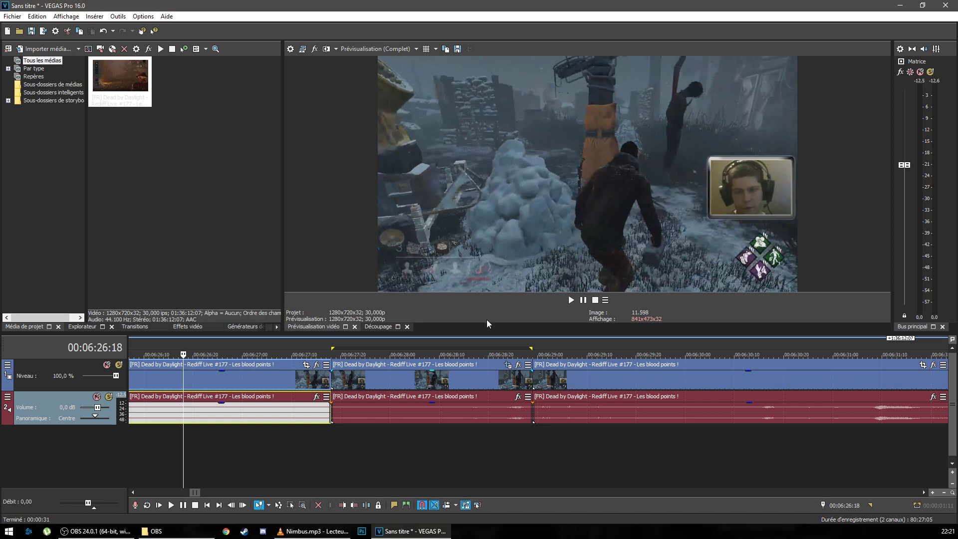
- Move the segment's middle position keyframe close to the end, at about 00:00:01:05, and close the pan/crop settings
{"action": "left_click", "coordinate": [508, 365]}
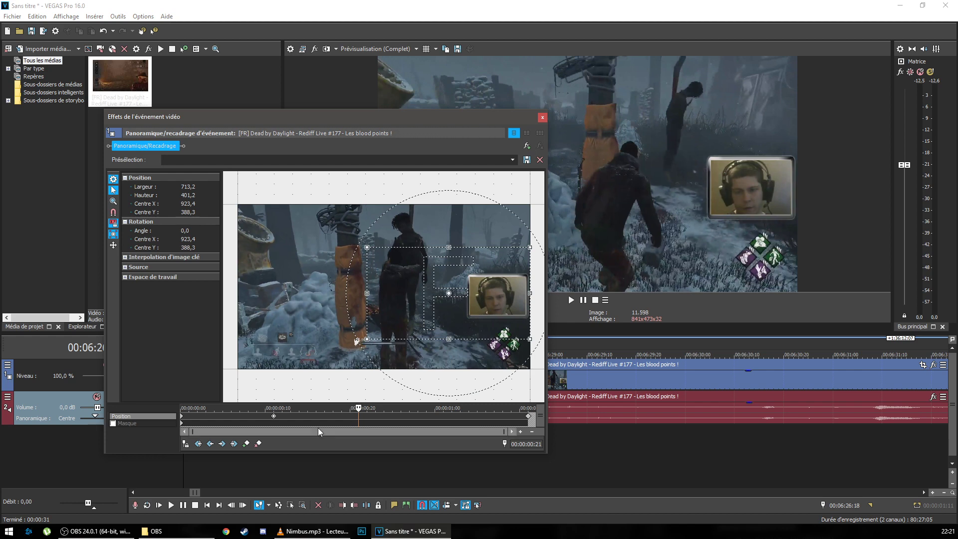
{"action": "left_click_drag", "start_coordinate": [275, 422], "coordinate": [475, 420]}
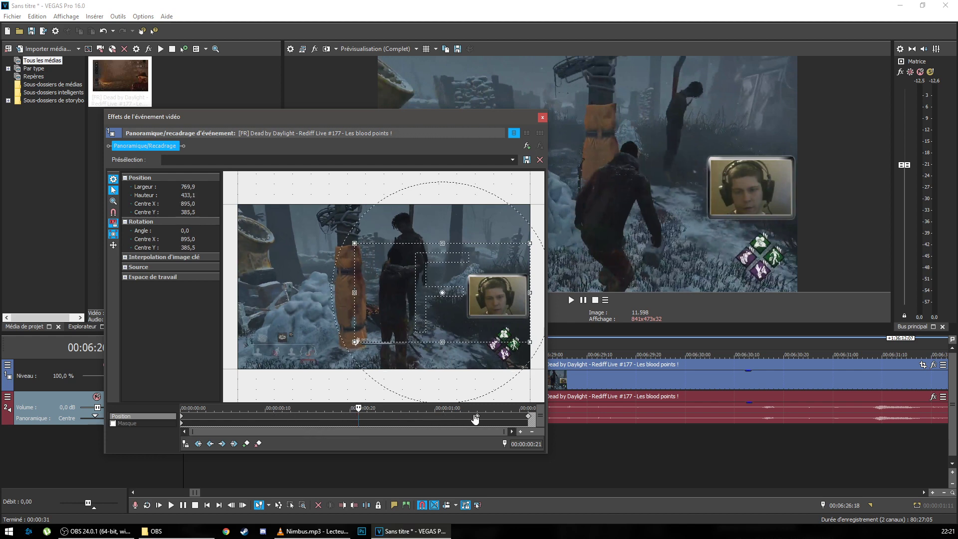
{"action": "left_click", "coordinate": [542, 118]}
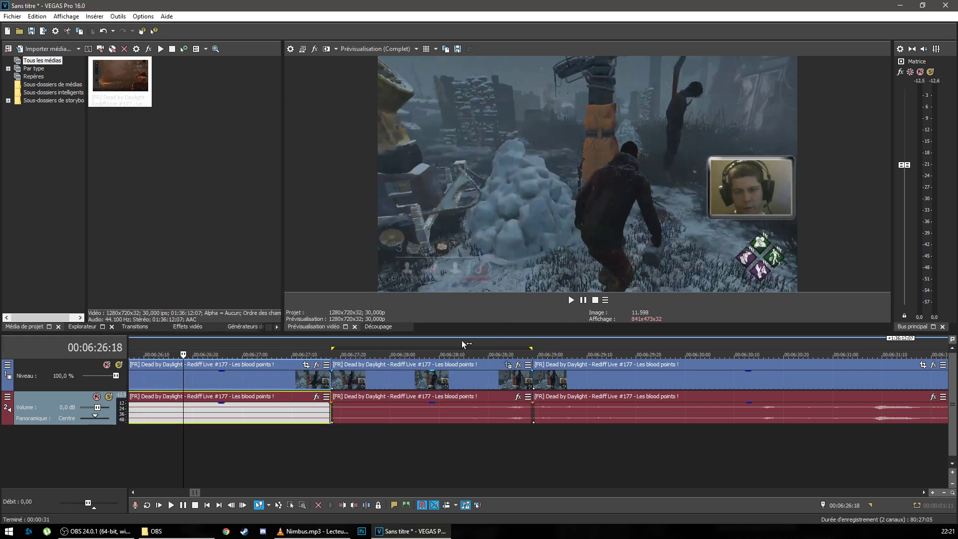
- Lower the audio track's volume to -Inf and preview the slower zoom from 00:06:27:07
{"action": "left_click", "coordinate": [278, 397]}
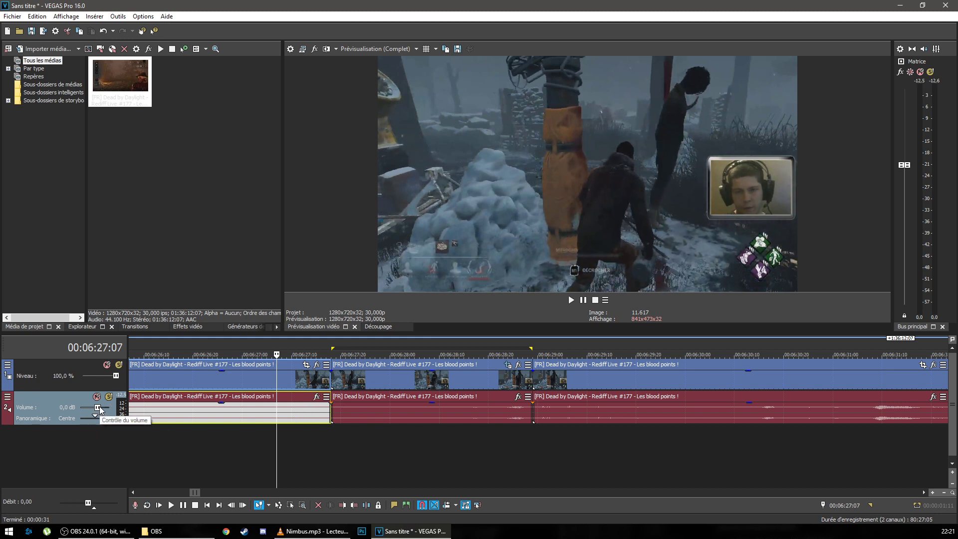
{"action": "left_click_drag", "start_coordinate": [99, 407], "coordinate": [46, 407]}
{"action": "key", "text": "space"}
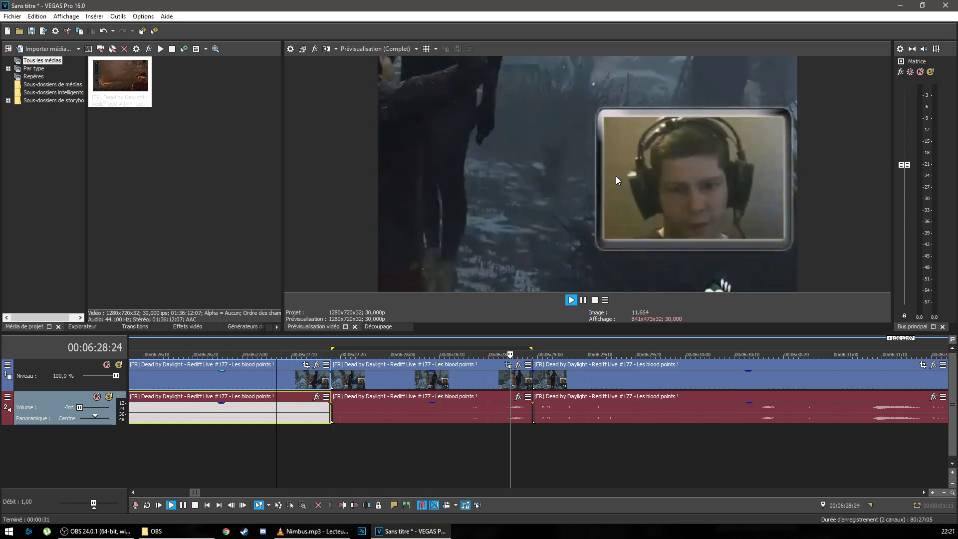
{"action": "key", "text": "space"}
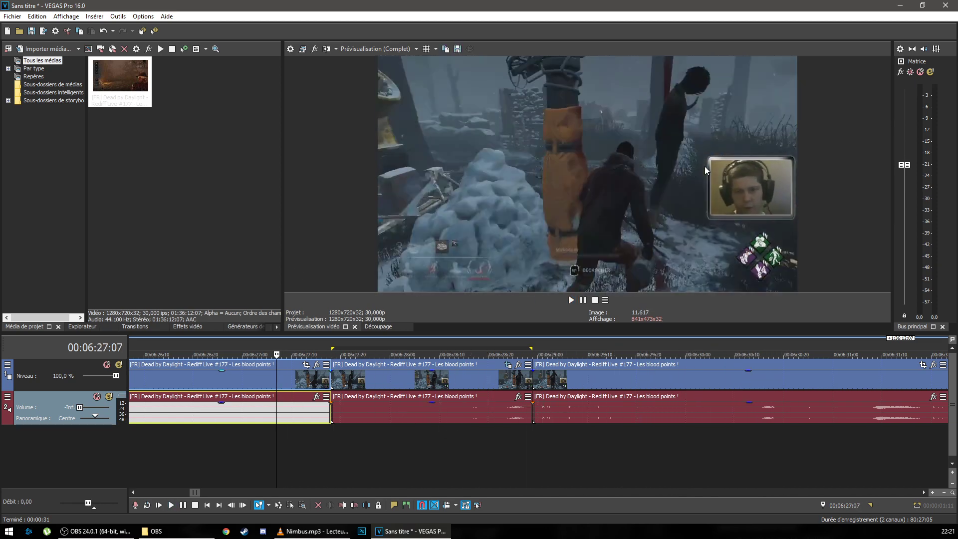
- Move the middle position keyframe back to about 00:00:00:21 and preview the zoom from 00:06:26:27
{"action": "left_click", "coordinate": [514, 377]}
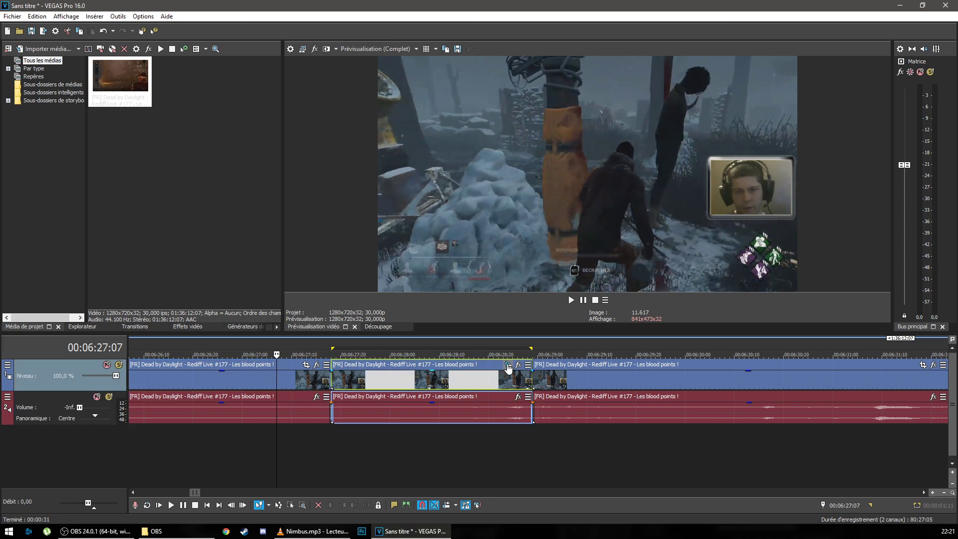
{"action": "left_click", "coordinate": [508, 365]}
{"action": "left_click_drag", "start_coordinate": [478, 416], "coordinate": [359, 416]}
{"action": "left_click", "coordinate": [543, 119]}
{"action": "left_click", "coordinate": [227, 386]}
{"action": "key", "text": "space"}
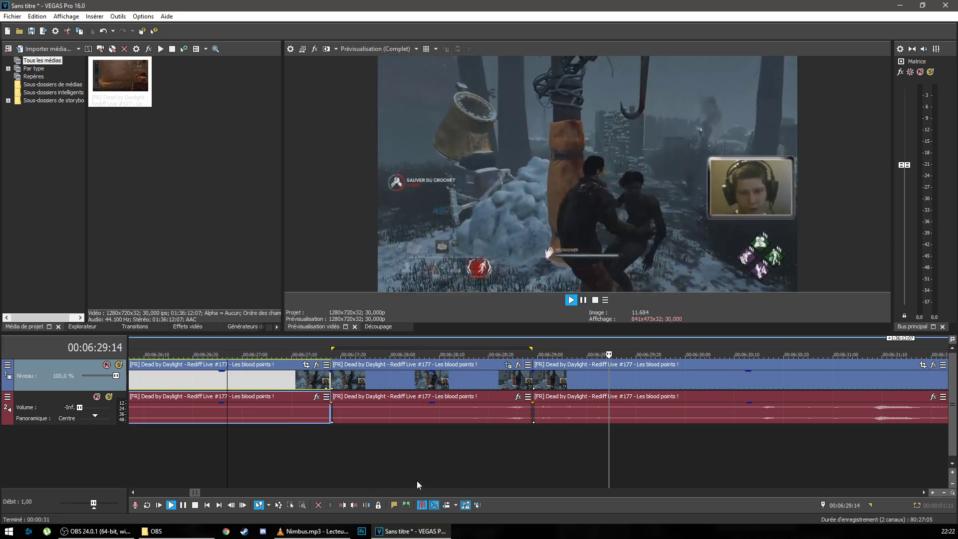
{"action": "key", "text": "space"}
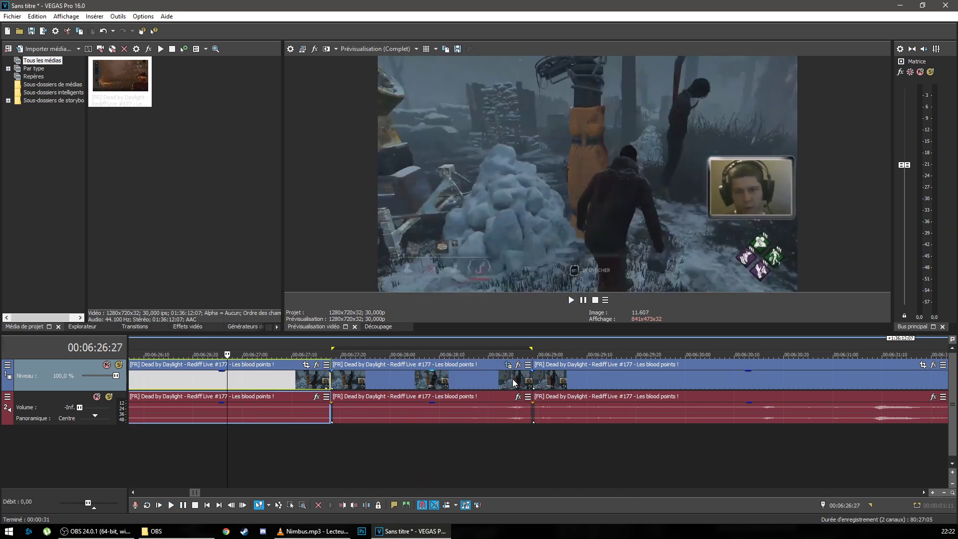
- Undo the pan/crop animation, the volume change and the splits to get back to one uncut clip
{"action": "key", "text": "ctrl+z"}
{"action": "key", "text": "ctrl+z"}
{"action": "key", "text": "ctrl+z"}
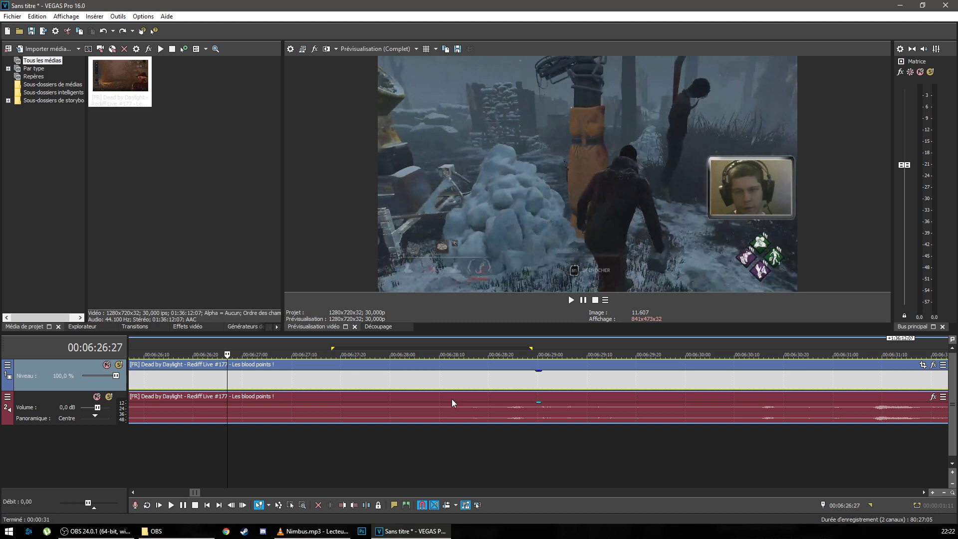
- Select the range from 00:06:27:18 to 00:06:29:28 and split the video and audio at both ends
{"action": "left_click", "coordinate": [331, 373]}
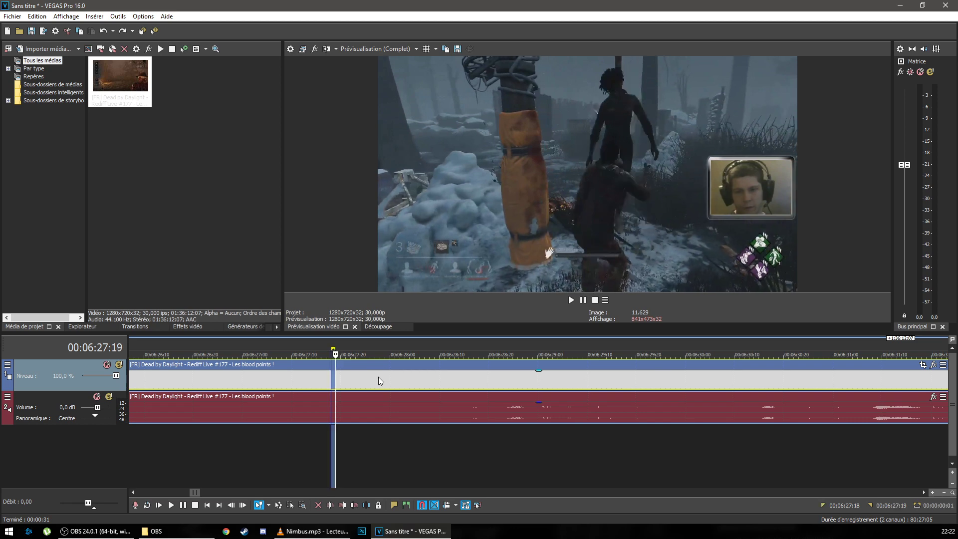
{"action": "key", "text": "space"}
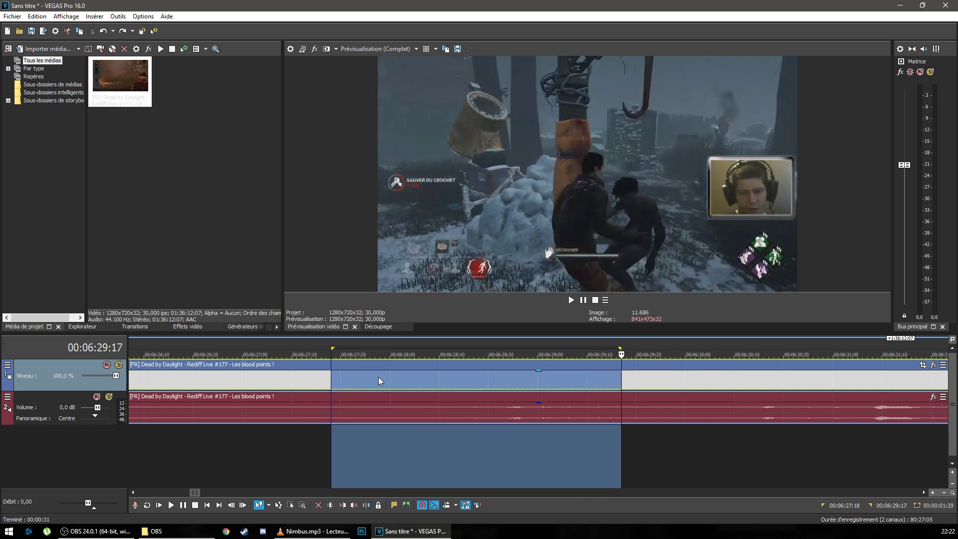
{"action": "key", "text": "space"}
{"action": "key", "text": "shift+Right"}
{"action": "key", "text": "shift+Right"}
{"action": "key", "text": "shift+Right"}
{"action": "key", "text": "shift+Right"}
{"action": "key", "text": "shift+Right"}
{"action": "key", "text": "shift+Right"}
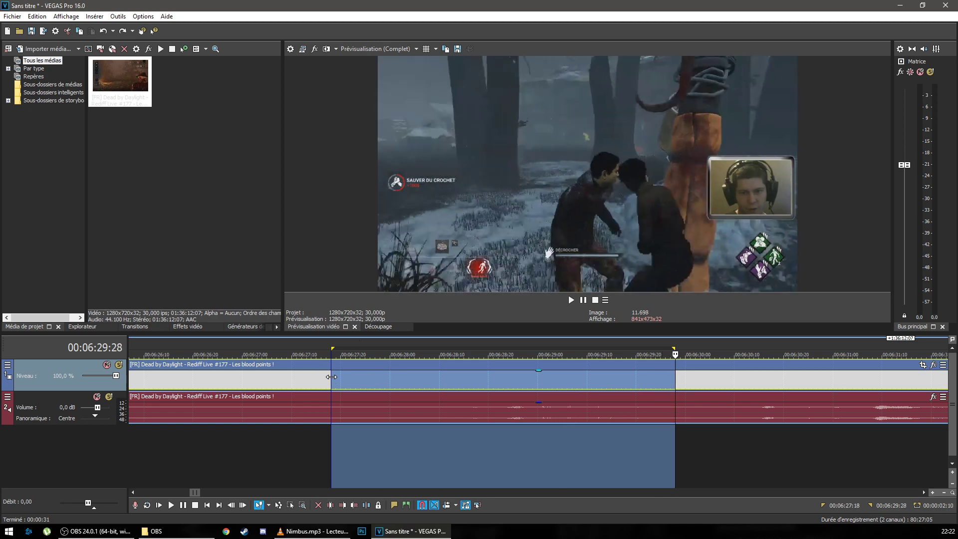
{"action": "key", "text": "s"}
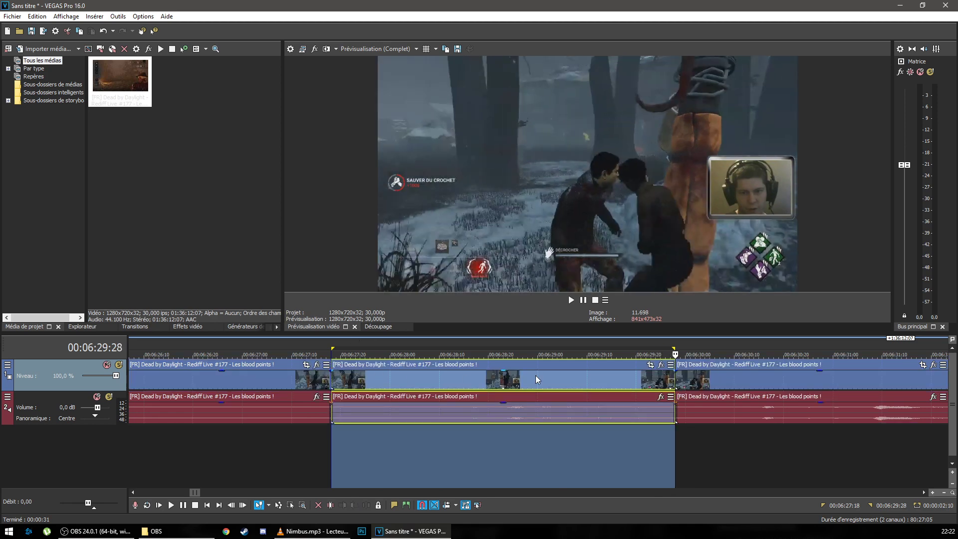
- Open the pan/crop settings of the new middle segment and add position keyframes at 00:00:01:04 and at its end, 00:00:02:10
{"action": "left_click", "coordinate": [329, 381]}
{"action": "left_click", "coordinate": [651, 365]}
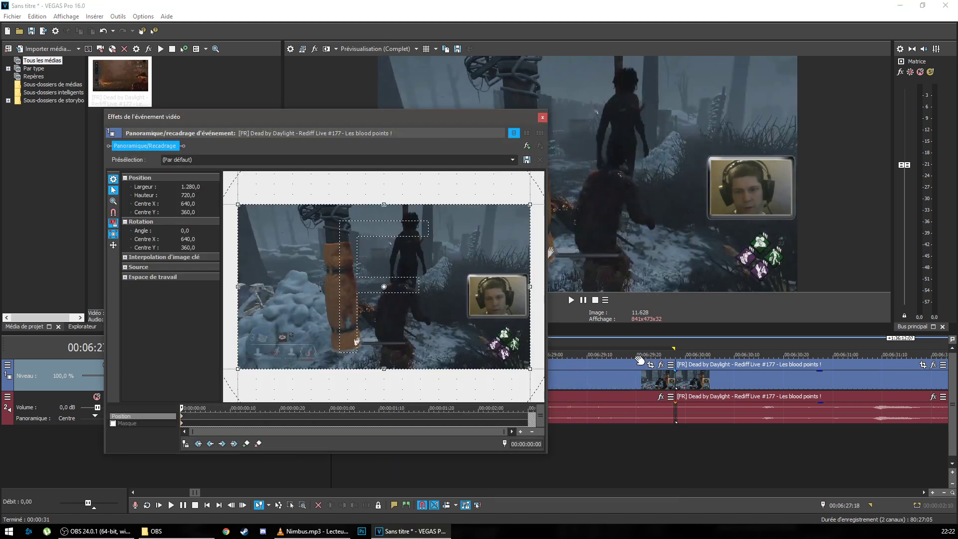
{"action": "scroll", "coordinate": [366, 381], "scroll_direction": "down", "scroll_amount": 3}
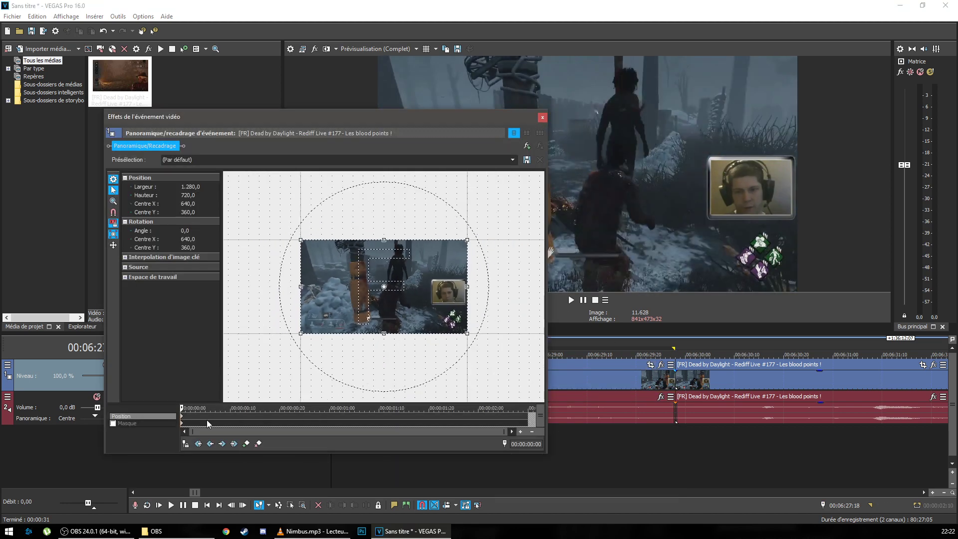
{"action": "left_click", "coordinate": [347, 417]}
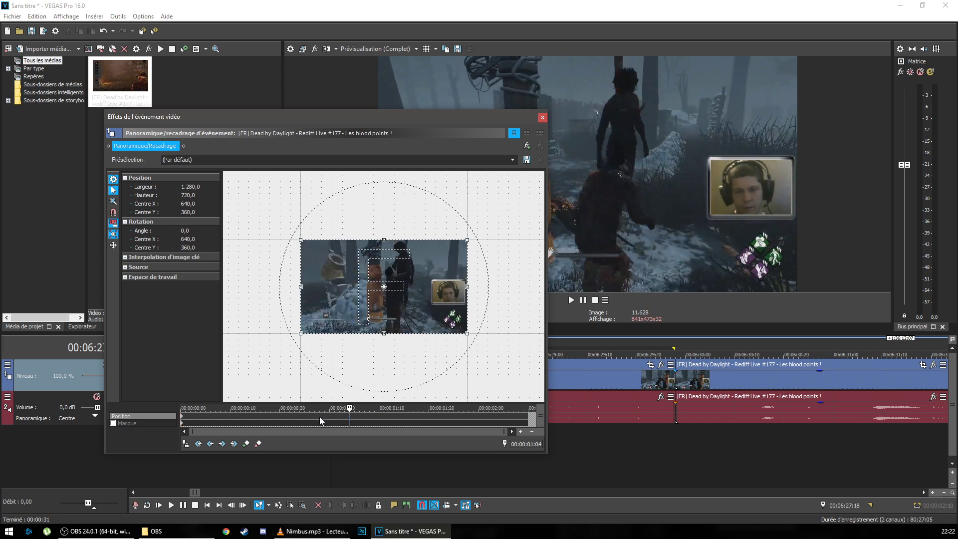
{"action": "left_click", "coordinate": [529, 417]}
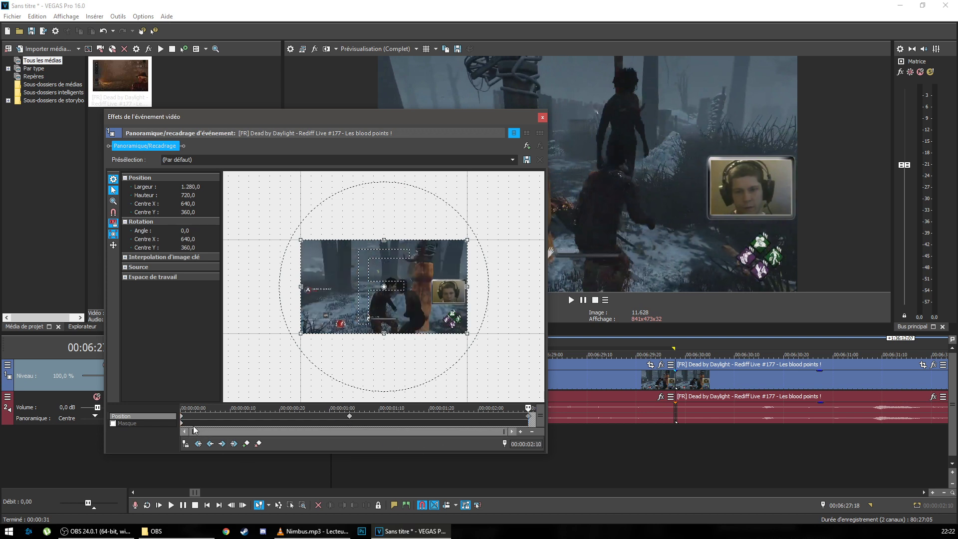
- At the 00:00:01:04 keyframe, shrink the pan/crop window to about 351 × 197 around the webcam image, previewing at 00:06:28:23, and close the settings
{"action": "left_click", "coordinate": [349, 421]}
{"action": "left_click_drag", "start_coordinate": [476, 119], "coordinate": [302, 122]}
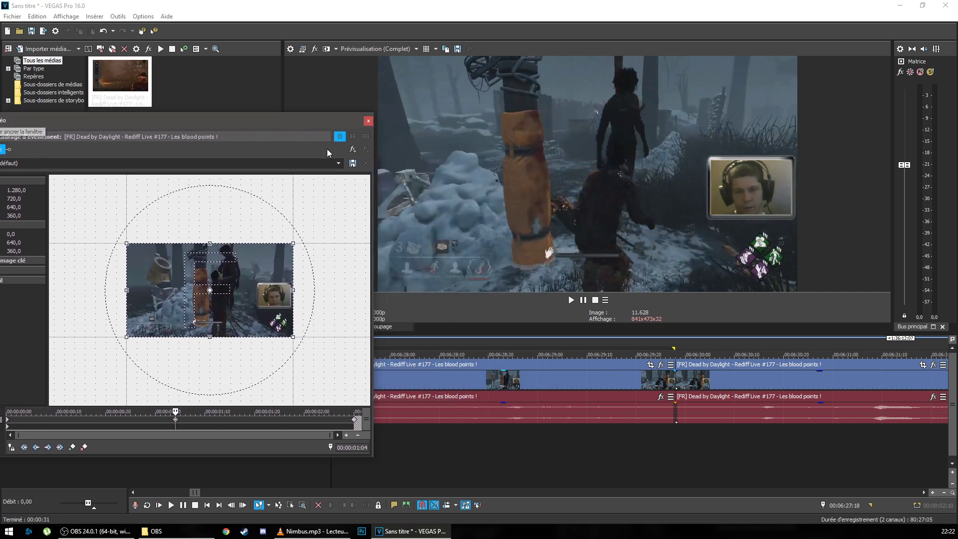
{"action": "left_click", "coordinate": [503, 385]}
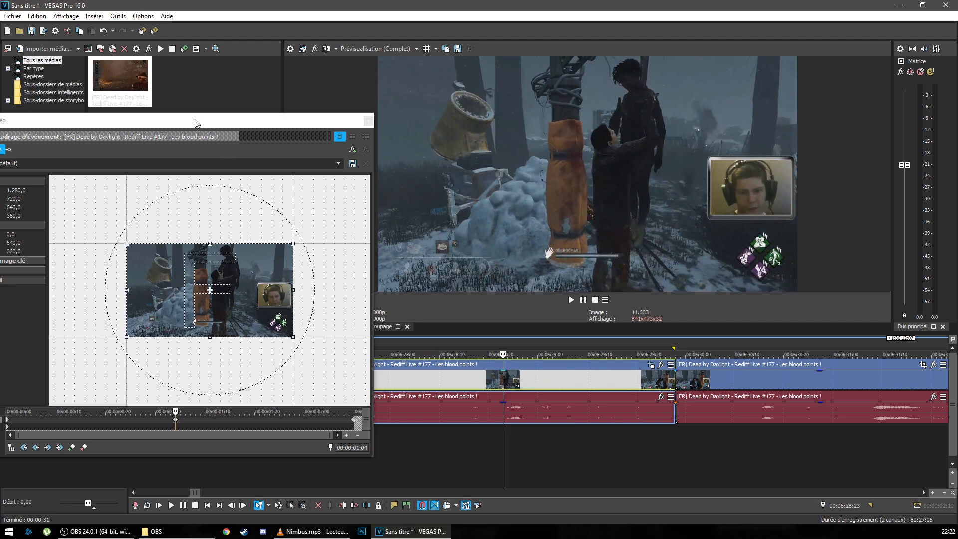
{"action": "left_click_drag", "start_coordinate": [195, 120], "coordinate": [324, 128]}
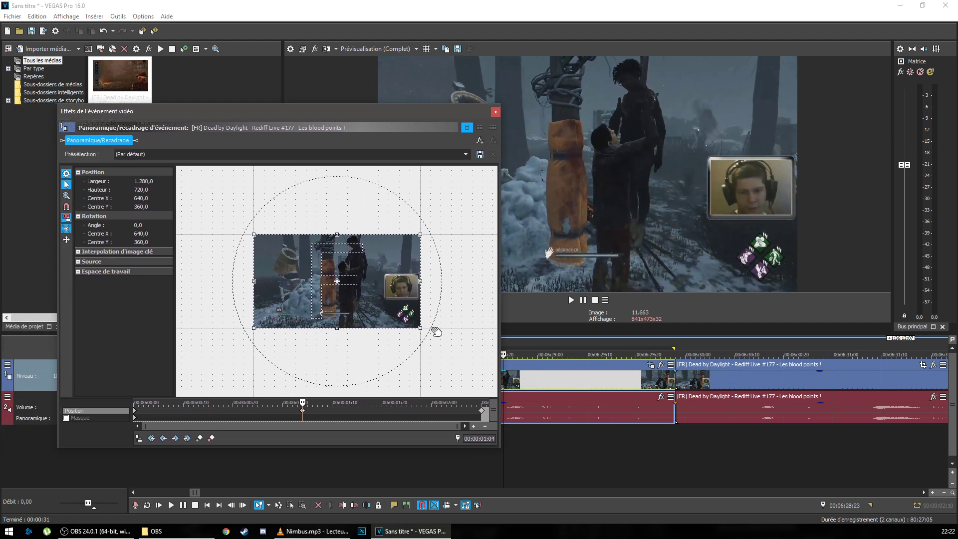
{"action": "left_click_drag", "start_coordinate": [420, 328], "coordinate": [413, 284]}
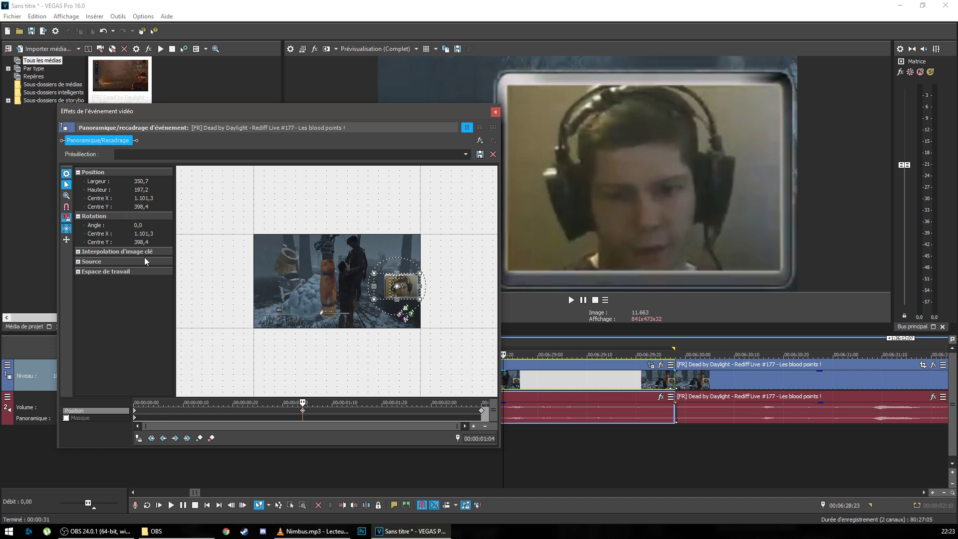
{"action": "left_click", "coordinate": [495, 112]}
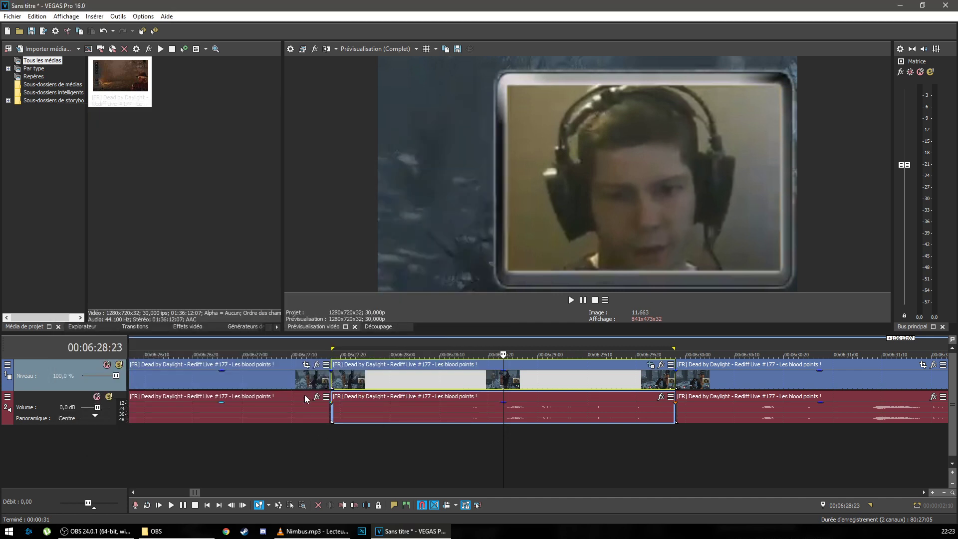
- Play back the webcam zoom animation from 00:06:27:09
{"action": "left_click", "coordinate": [286, 378]}
{"action": "key", "text": "space"}
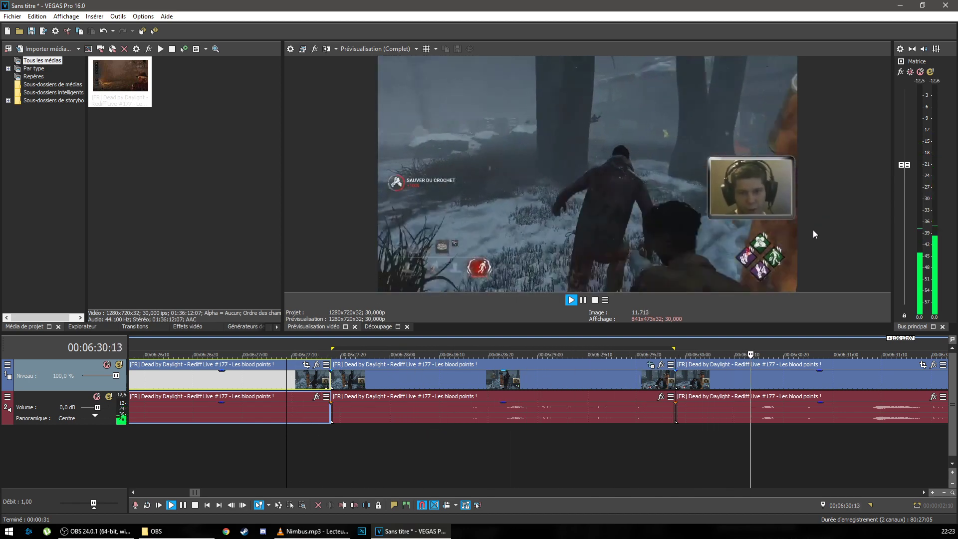
{"action": "key", "text": "space"}
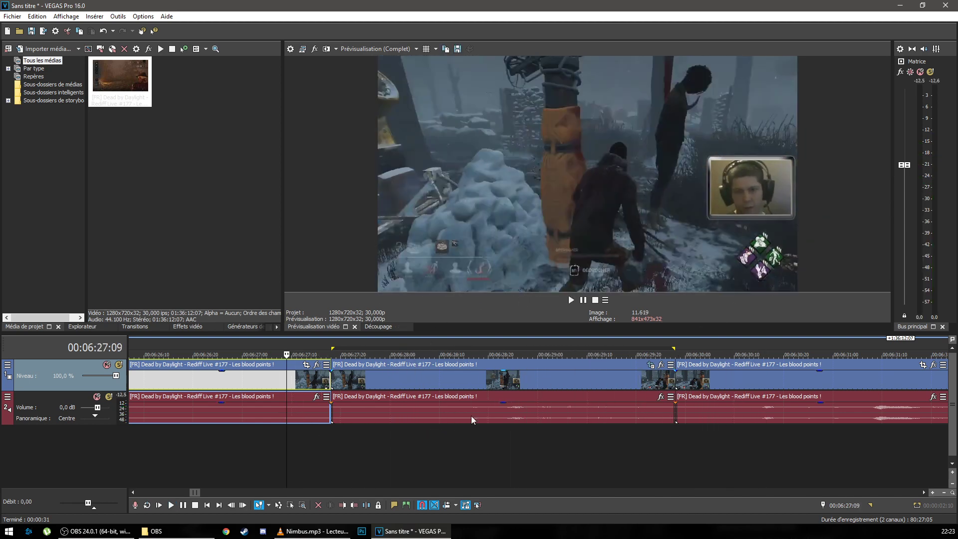
- Open the middle segment's pan/crop settings, delete the webcam zoom keyframe at 00:00:01:04 and add a full-frame keyframe there instead
{"action": "left_click", "coordinate": [651, 365]}
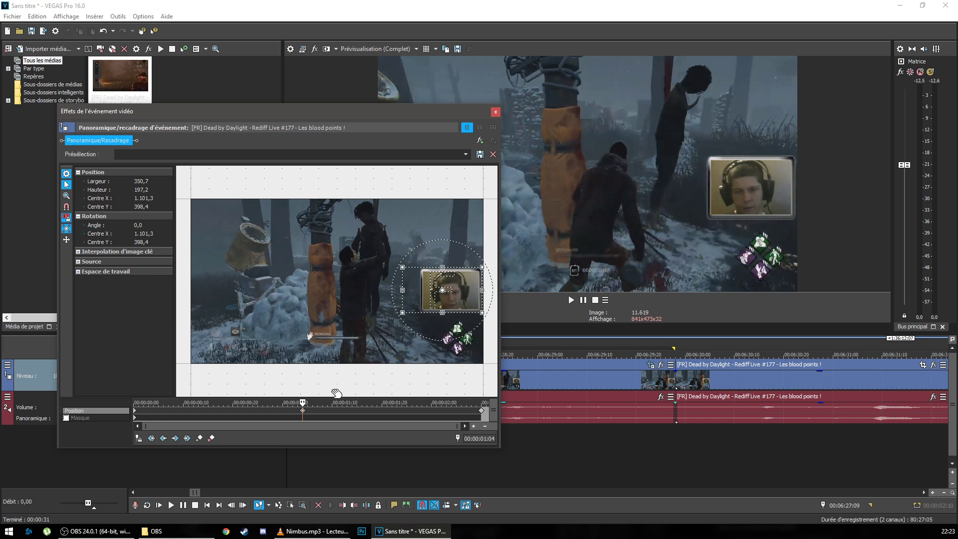
{"action": "right_click", "coordinate": [302, 411]}
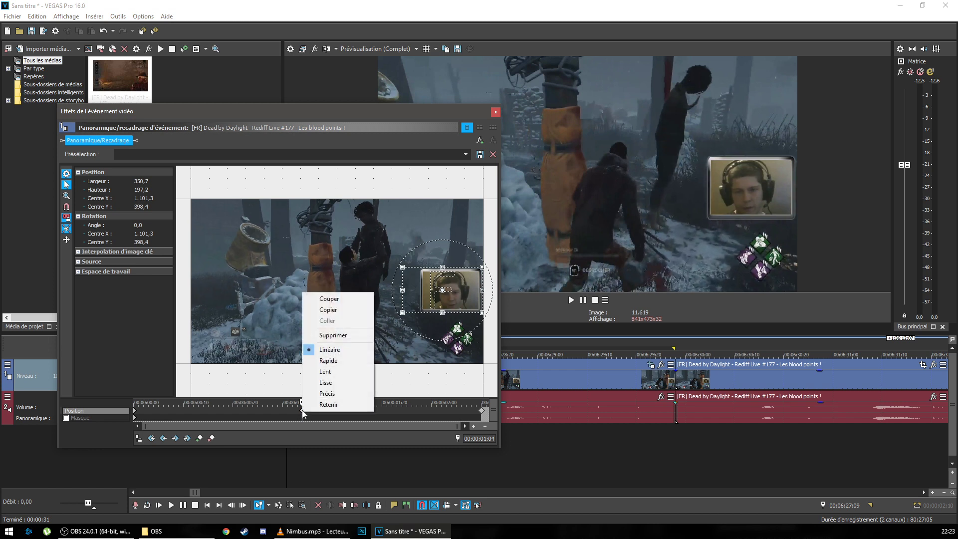
{"action": "left_click", "coordinate": [348, 335]}
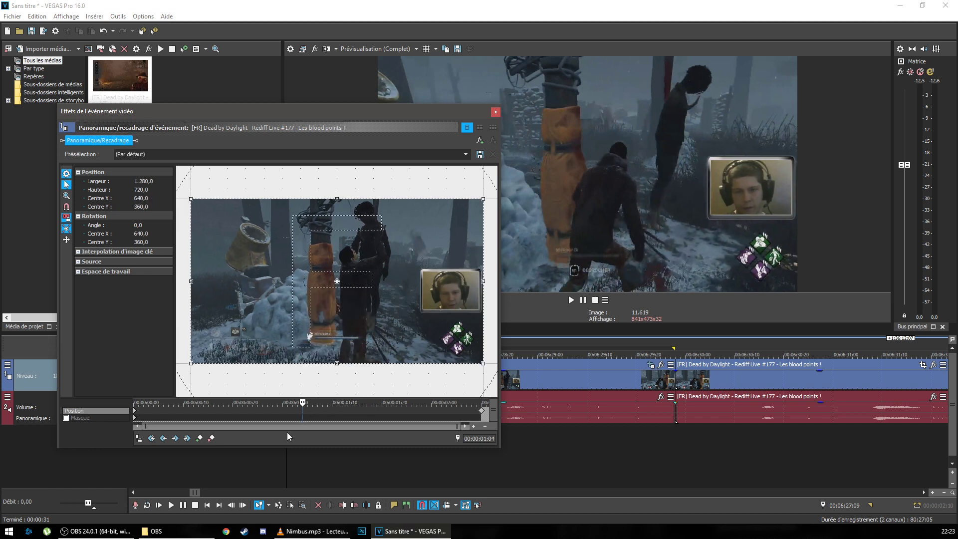
{"action": "left_click", "coordinate": [200, 437]}
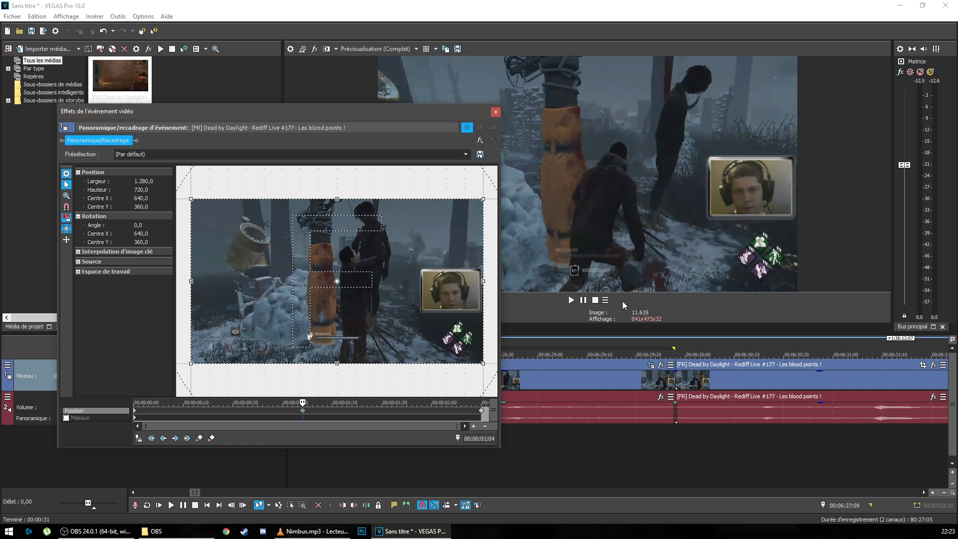
- Rotate the pan/crop window at the 00:00:01:04 keyframe to an angle of -185° and close the settings
{"action": "left_click_drag", "start_coordinate": [370, 109], "coordinate": [258, 120]}
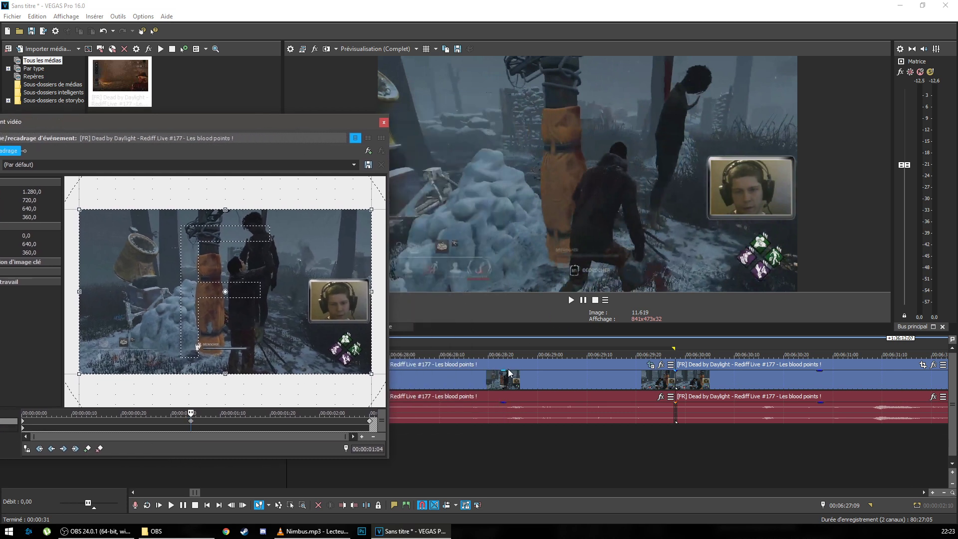
{"action": "left_click", "coordinate": [504, 384]}
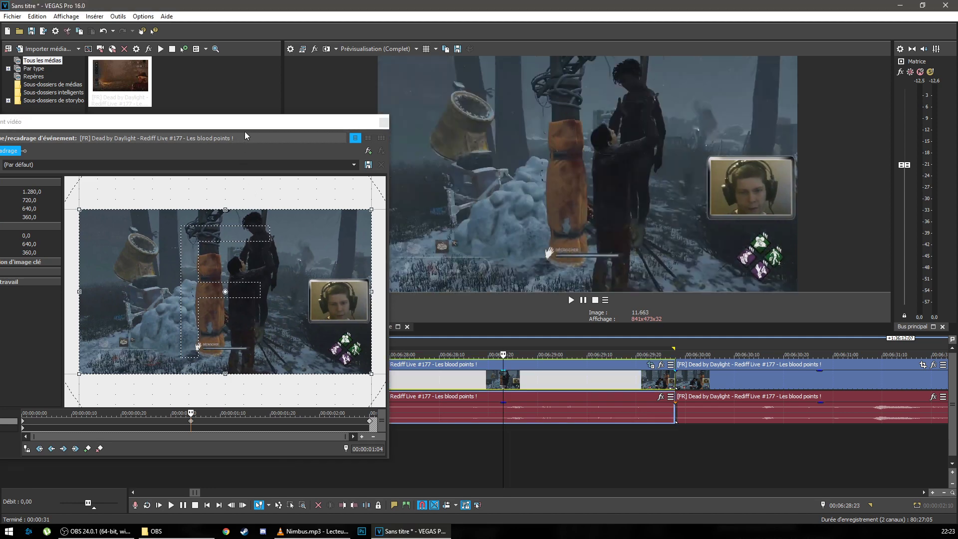
{"action": "left_click_drag", "start_coordinate": [248, 122], "coordinate": [435, 104]}
{"action": "scroll", "coordinate": [499, 251], "scroll_direction": "down", "scroll_amount": 5}
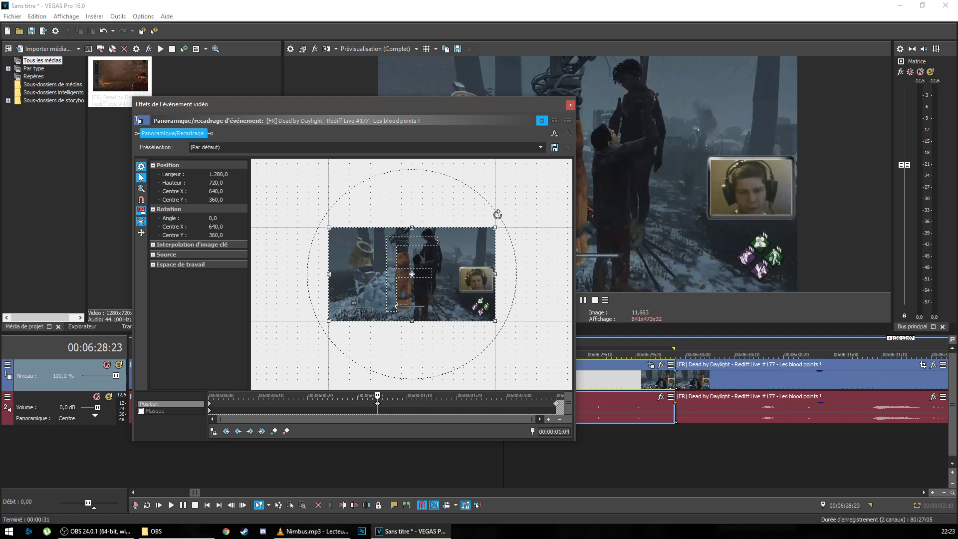
{"action": "left_click_drag", "start_coordinate": [497, 216], "coordinate": [278, 364]}
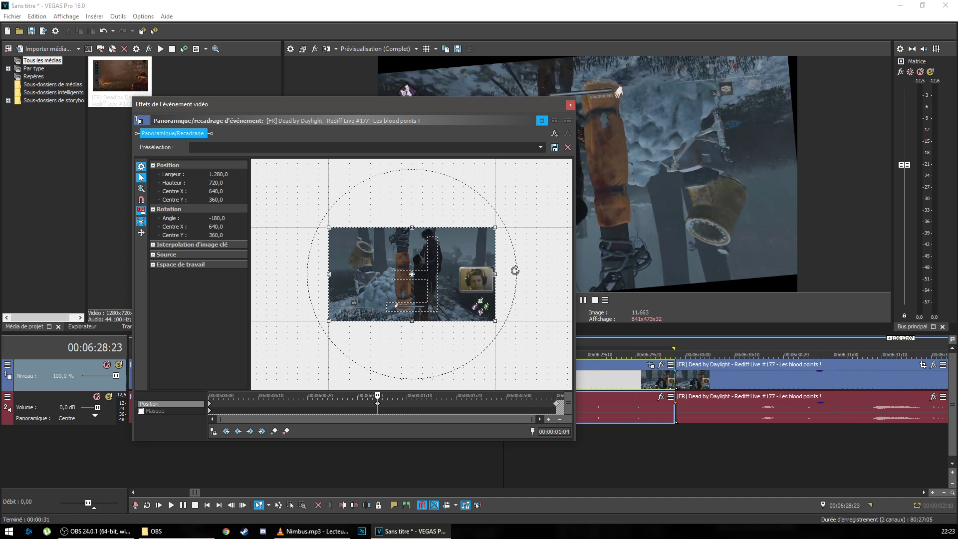
{"action": "left_click_drag", "start_coordinate": [514, 271], "coordinate": [514, 261]}
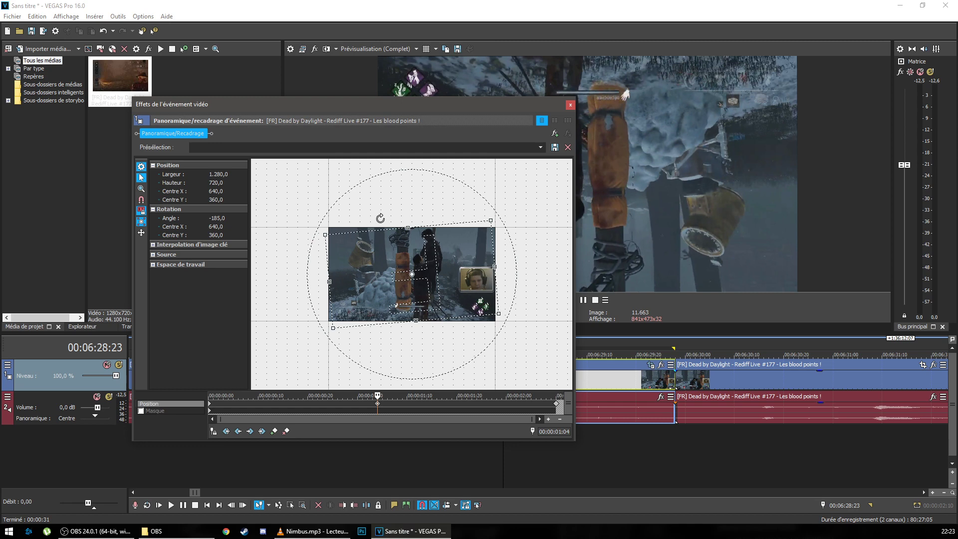
{"action": "left_click", "coordinate": [570, 105]}
- Play back the rotation animation from 00:06:27:07
{"action": "left_click", "coordinate": [277, 390]}
{"action": "key", "text": "space"}
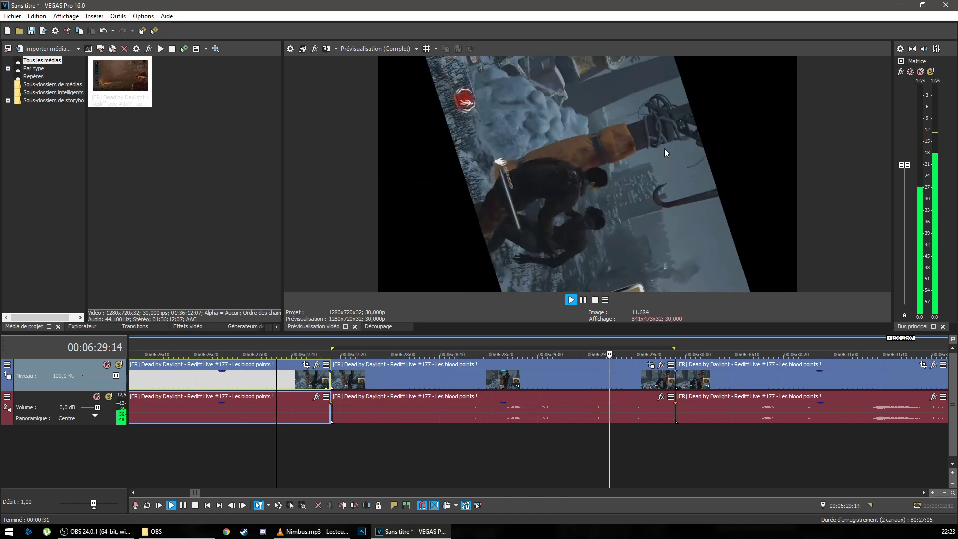
{"action": "key", "text": "space"}
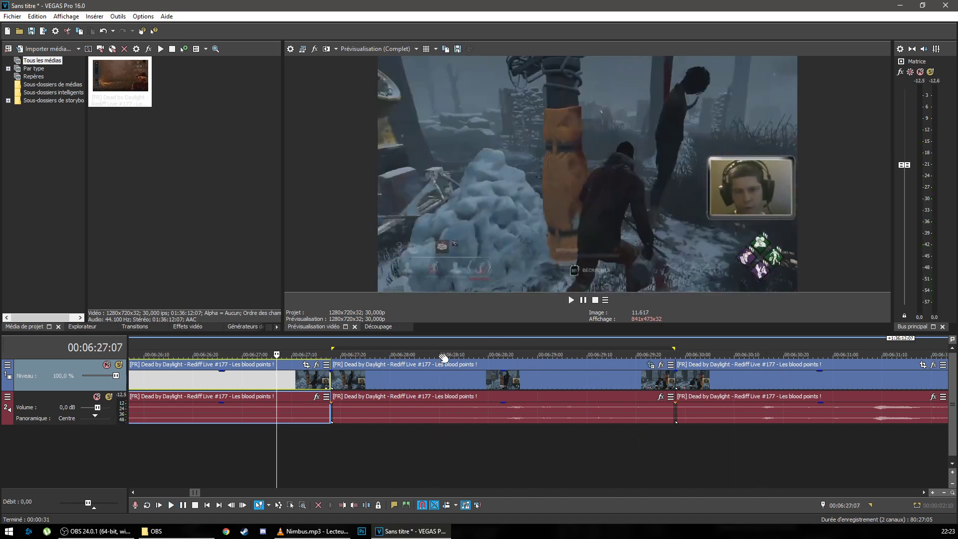
- In the middle segment's pan/crop settings, delete the rotation keyframe at 00:00:01:04 and add a position keyframe at 00:00:00:15
{"action": "left_click", "coordinate": [652, 365]}
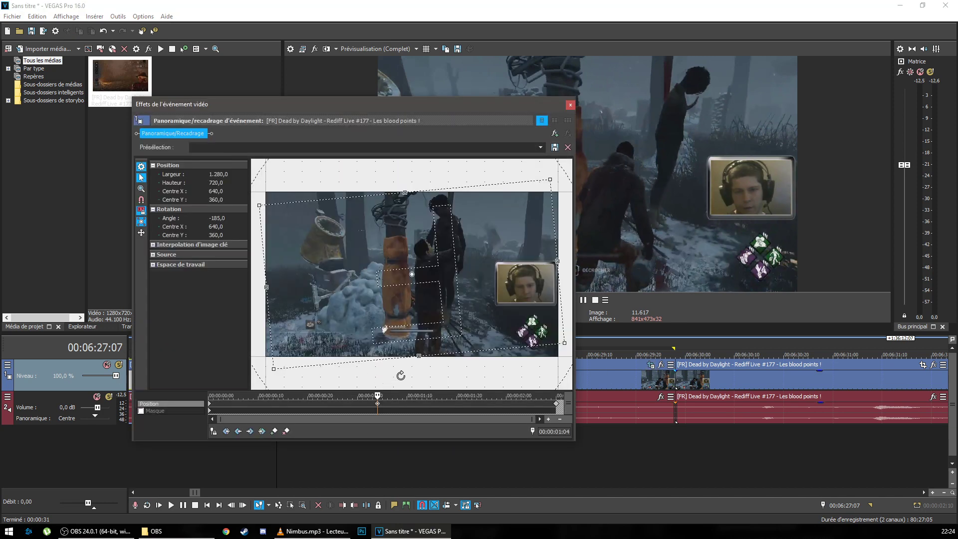
{"action": "right_click", "coordinate": [378, 408]}
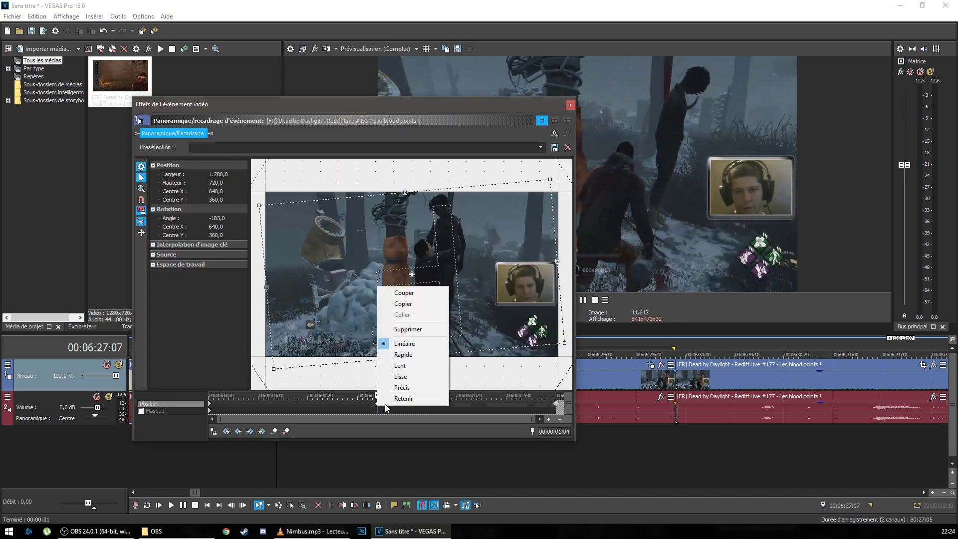
{"action": "left_click", "coordinate": [420, 329]}
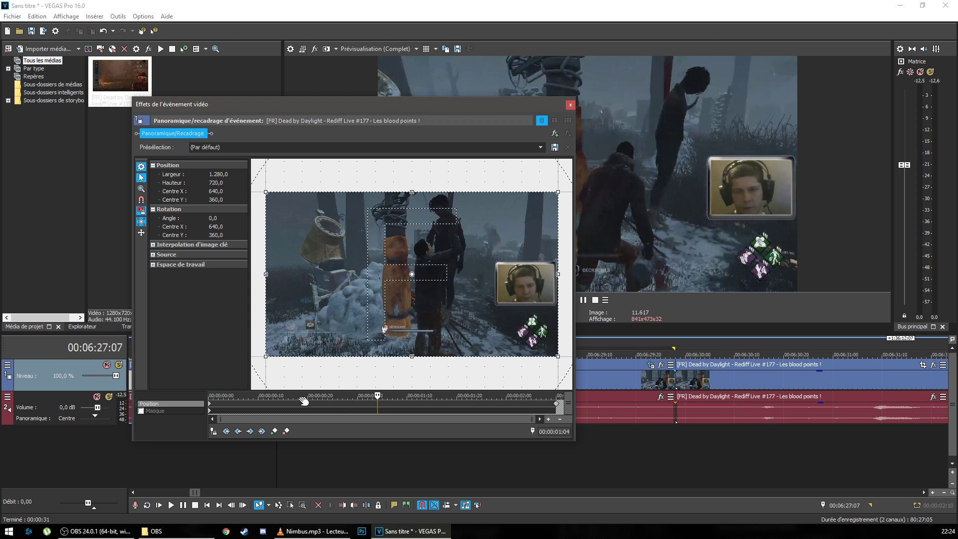
{"action": "left_click", "coordinate": [253, 405]}
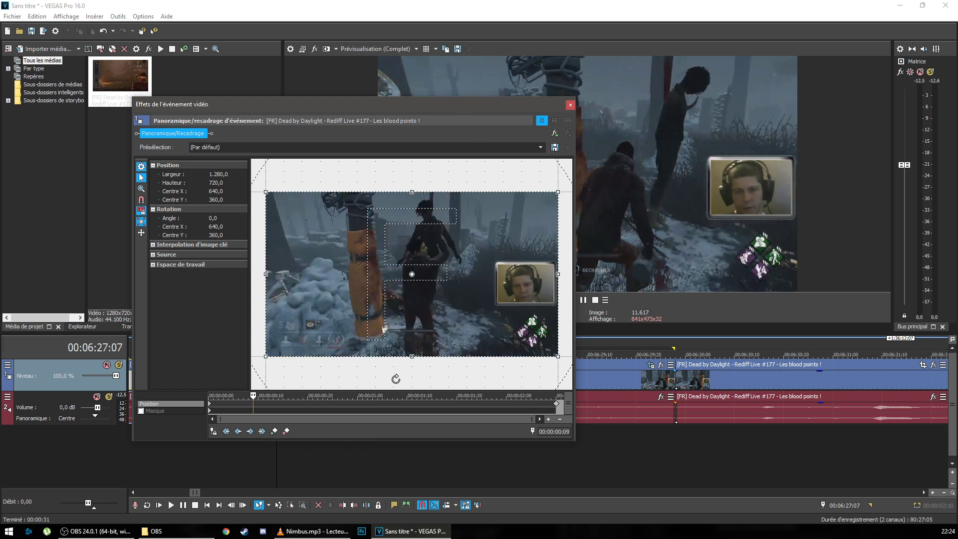
{"action": "left_click", "coordinate": [283, 408]}
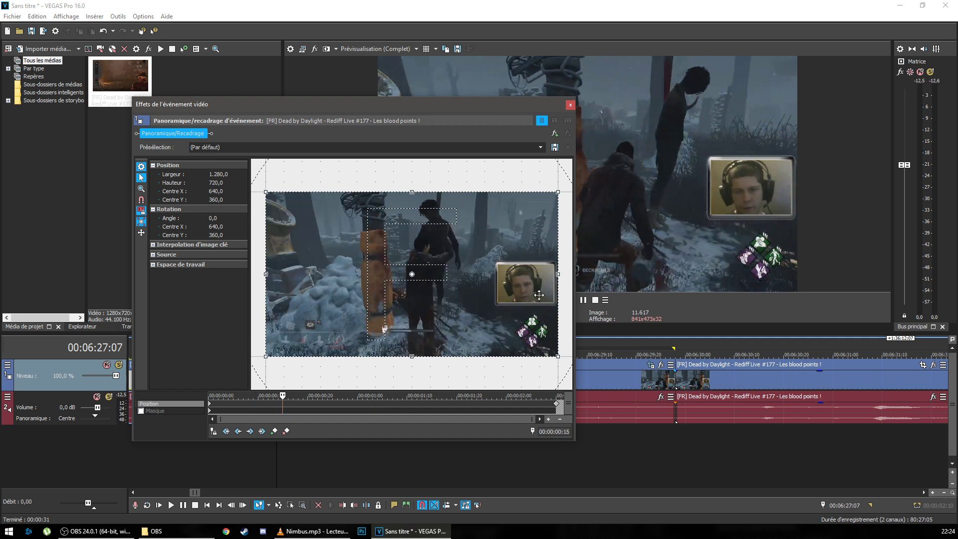
{"action": "left_click", "coordinate": [275, 431]}
{"action": "left_click", "coordinate": [367, 405]}
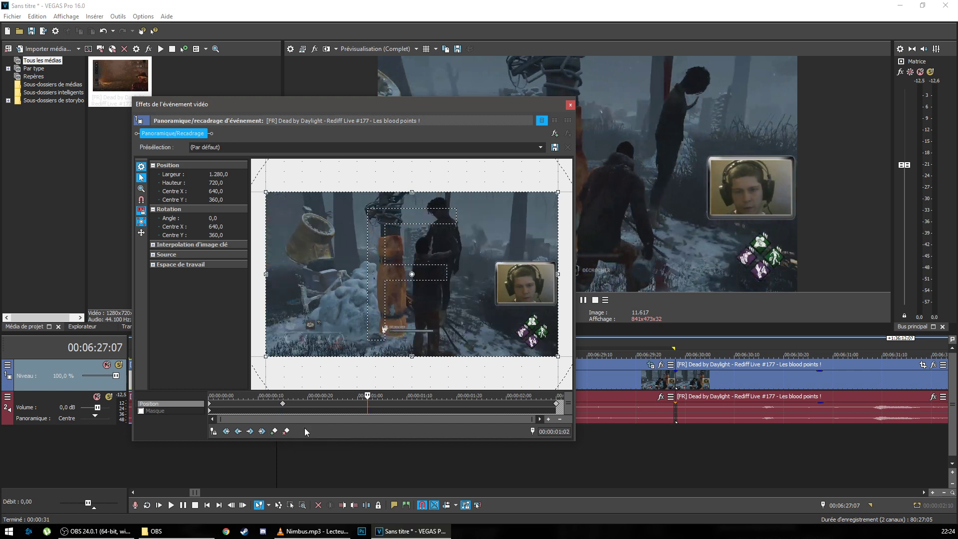
{"action": "left_click", "coordinate": [275, 431]}
{"action": "right_click", "coordinate": [368, 404]}
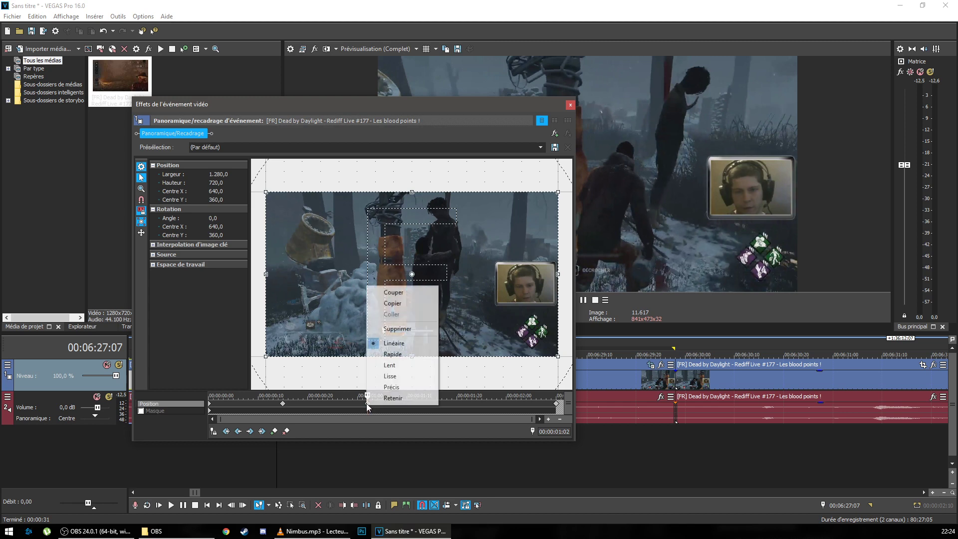
{"action": "left_click", "coordinate": [409, 329]}
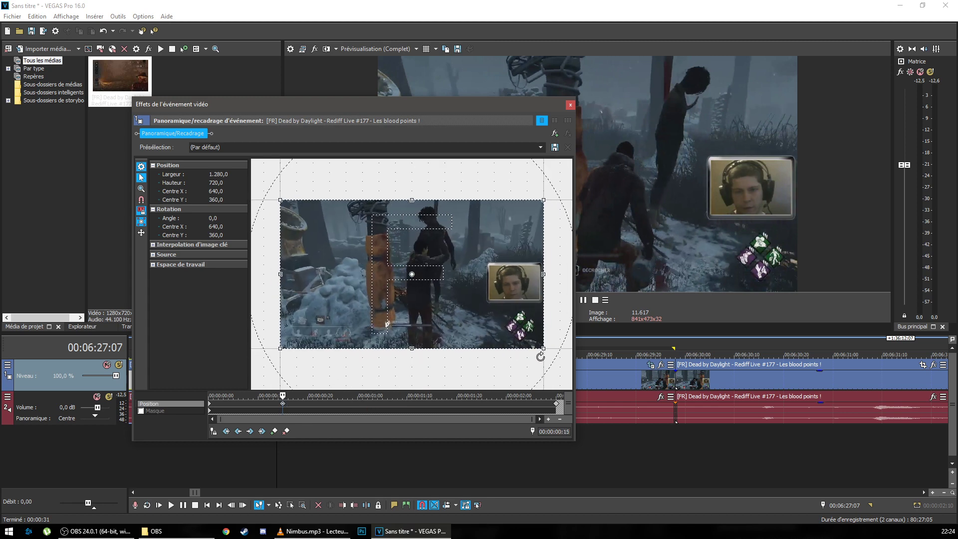
- Shrink the pan/crop window to 1120 × 630 at the 00:00:00:15 keyframe and restore it to 1280 × 720 at a new 00:00:00:27 keyframe
{"action": "left_click_drag", "start_coordinate": [536, 346], "coordinate": [531, 342]}
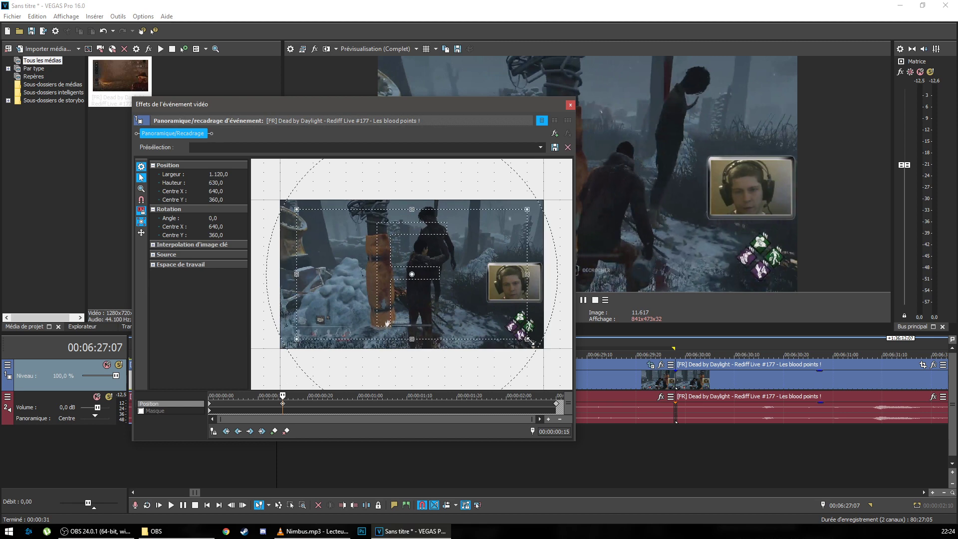
{"action": "left_click", "coordinate": [342, 404]}
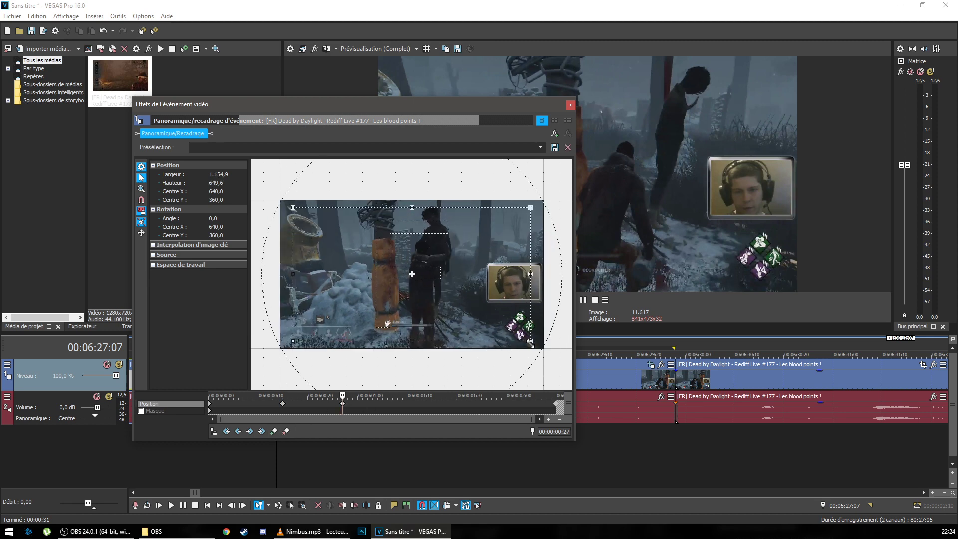
{"action": "left_click_drag", "start_coordinate": [530, 341], "coordinate": [537, 345]}
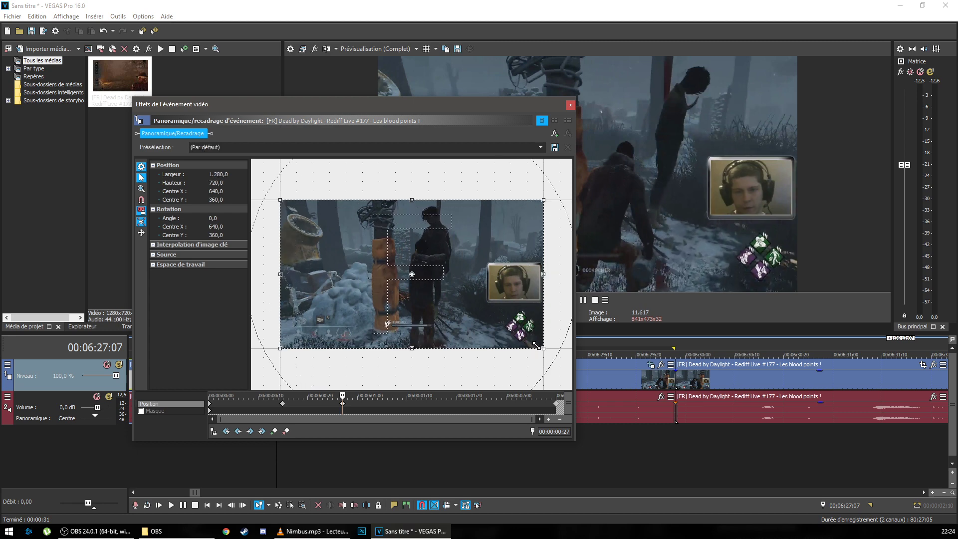
- Add a keyframe at 00:00:01:08 with a 1120 × 630 pan/crop window and one at 00:00:01:21 with a 1280 × 720 window
{"action": "double_click", "coordinate": [400, 404]}
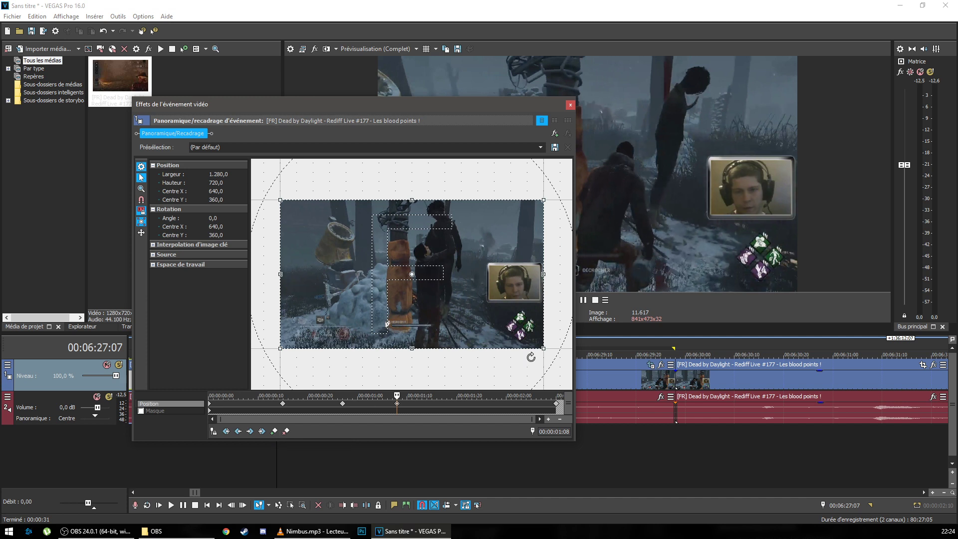
{"action": "left_click_drag", "start_coordinate": [539, 349], "coordinate": [530, 343]}
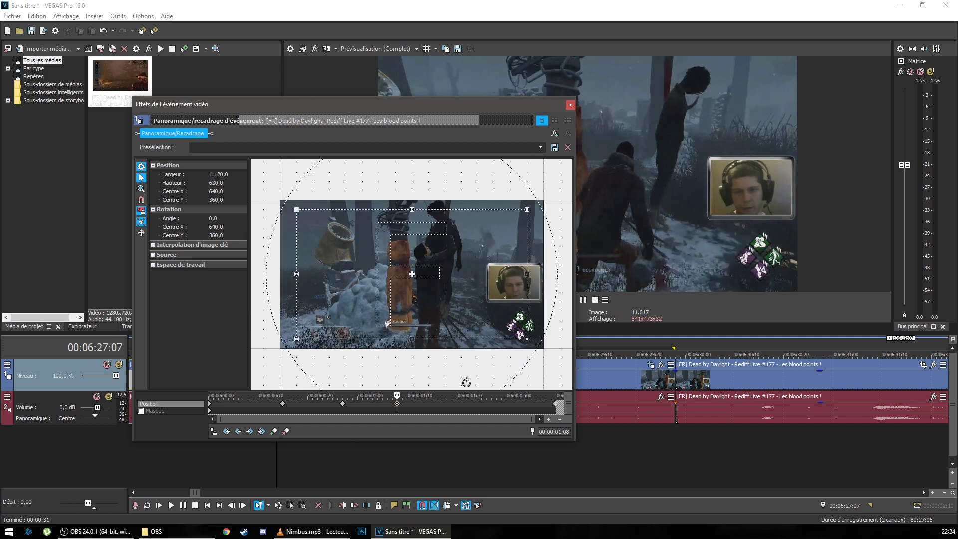
{"action": "left_click", "coordinate": [459, 404]}
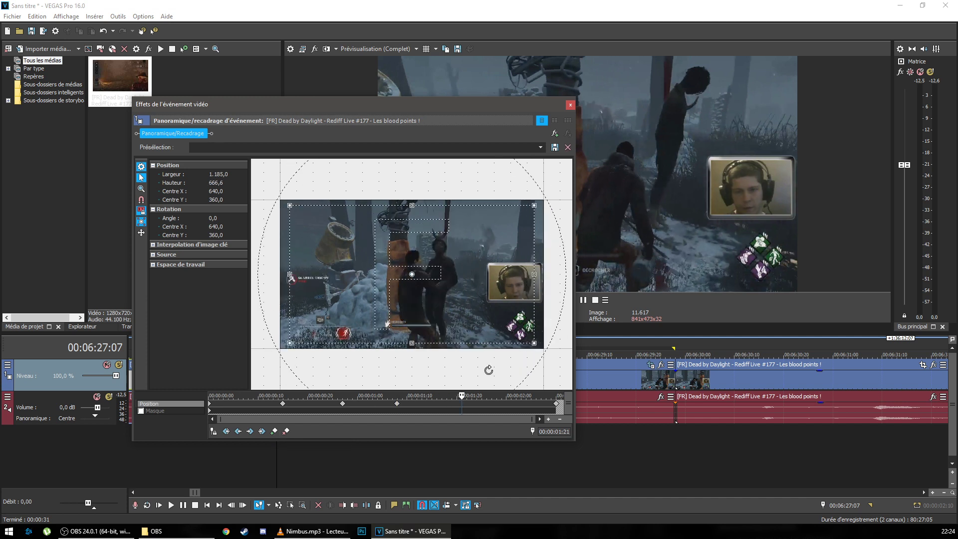
{"action": "left_click", "coordinate": [274, 431]}
{"action": "left_click_drag", "start_coordinate": [535, 344], "coordinate": [551, 352]}
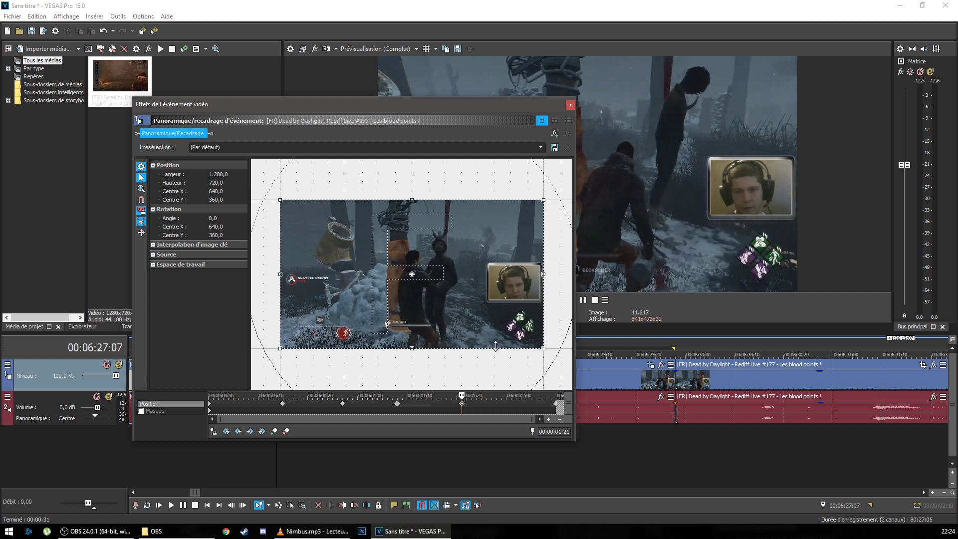
- Add a keyframe at 00:00:02:02, shrink its pan/crop window to 1120 × 630 and close the settings
{"action": "left_click", "coordinate": [515, 403]}
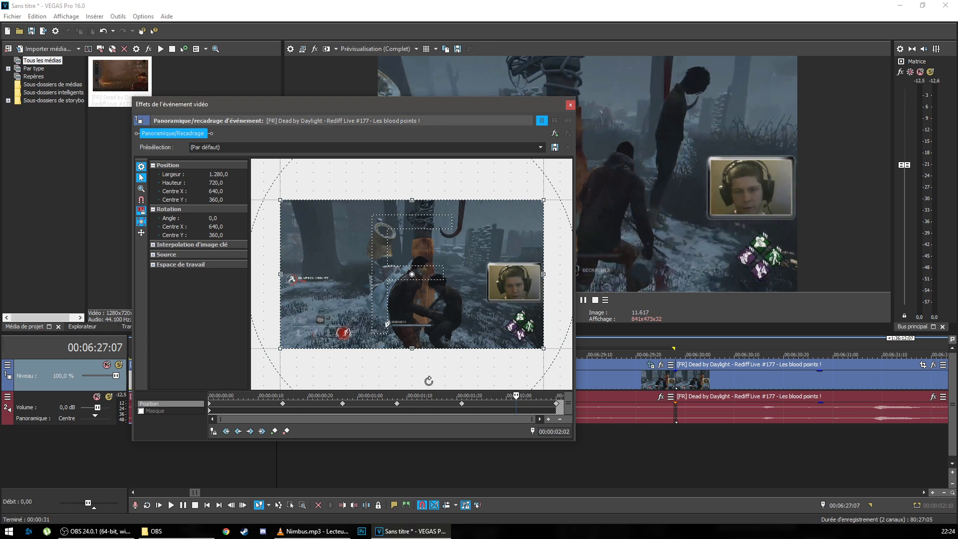
{"action": "left_click", "coordinate": [274, 431]}
{"action": "left_click_drag", "start_coordinate": [540, 345], "coordinate": [529, 339]}
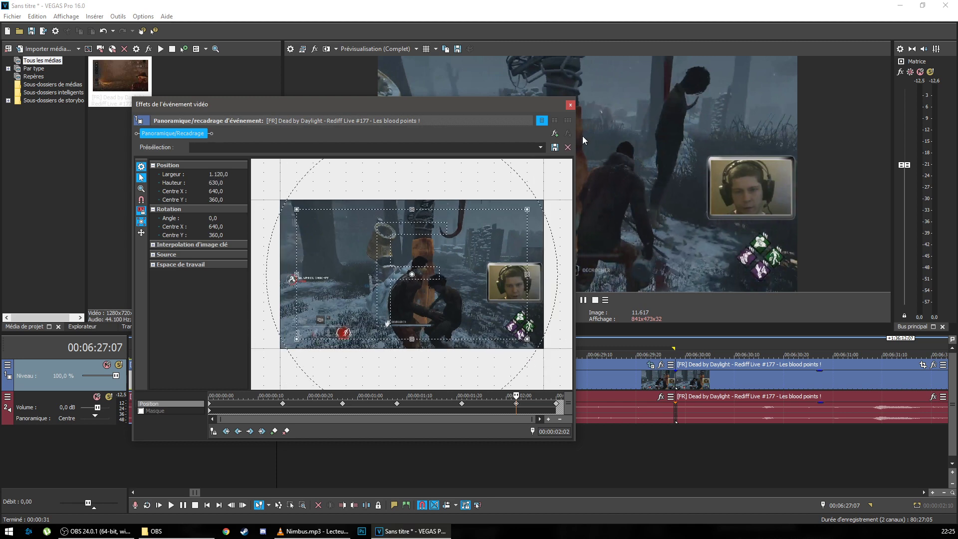
{"action": "left_click", "coordinate": [571, 105]}
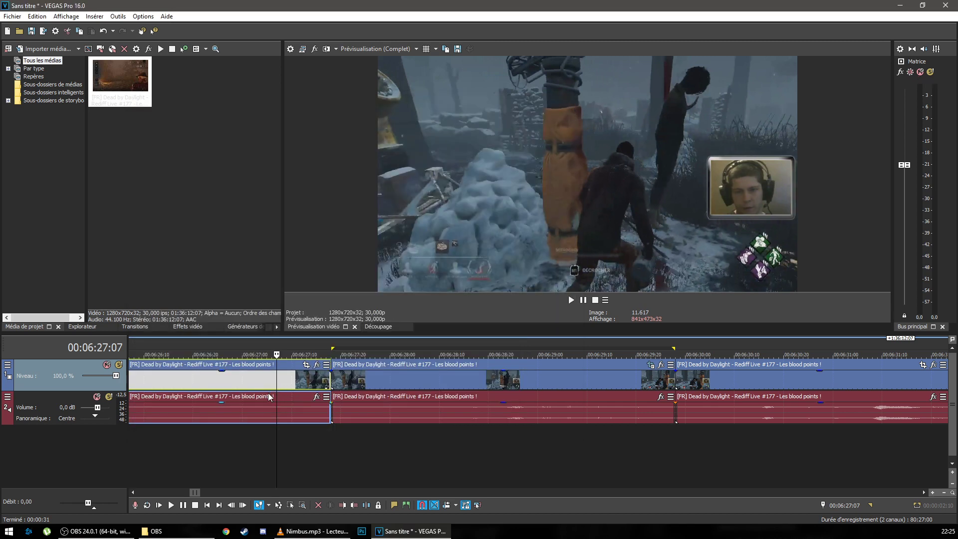
- Play back the repeated in-and-out zoom animation twice from 00:06:27:07
{"action": "left_click", "coordinate": [333, 439]}
{"action": "key", "text": "space"}
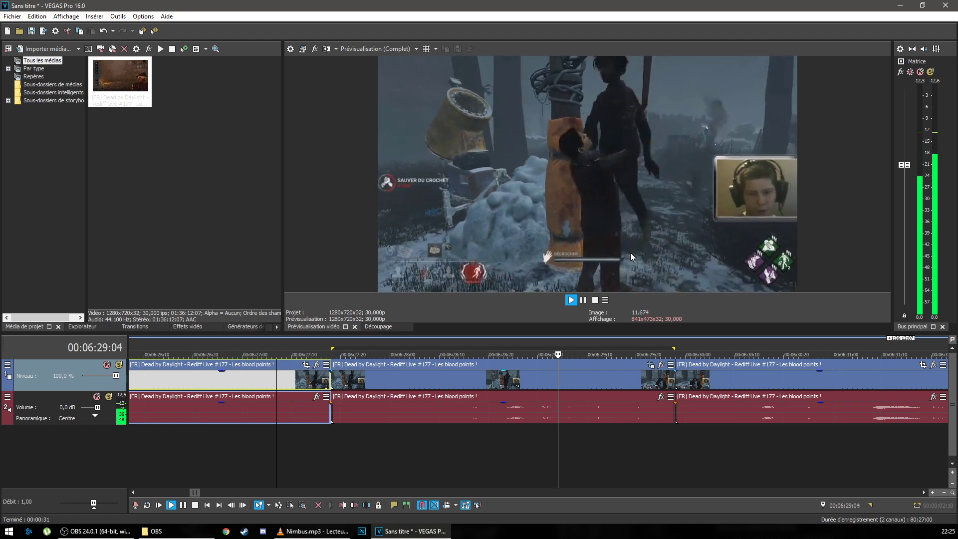
{"action": "key", "text": "space"}
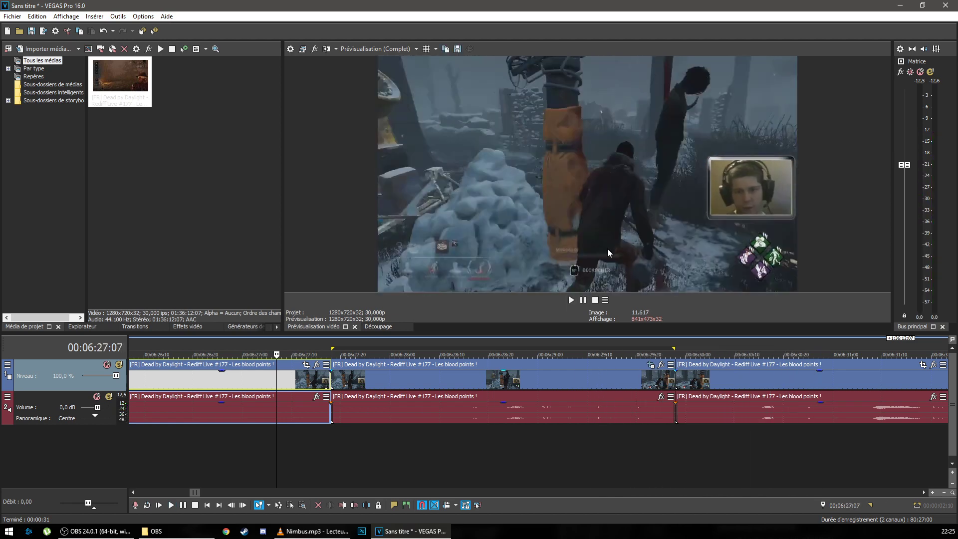
{"action": "key", "text": "space"}
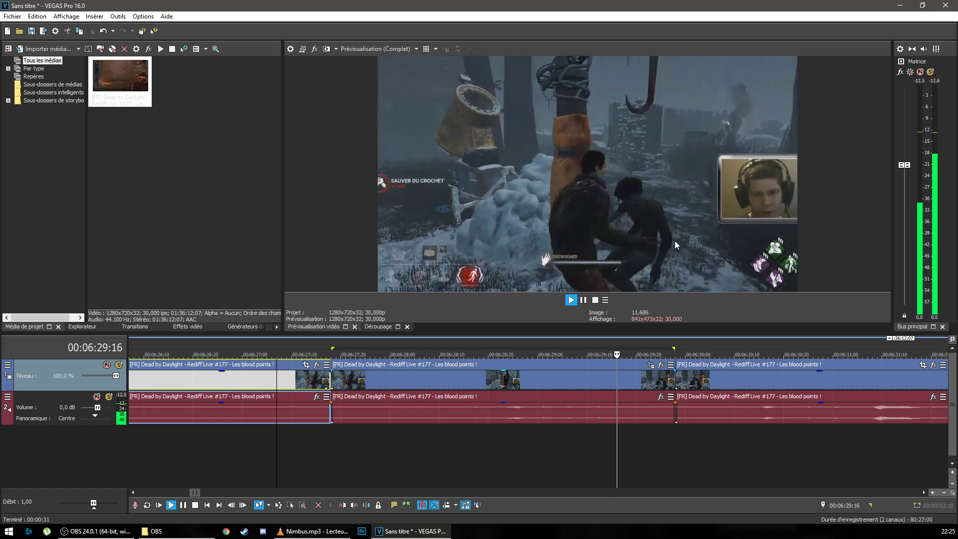
{"action": "key", "text": "space"}
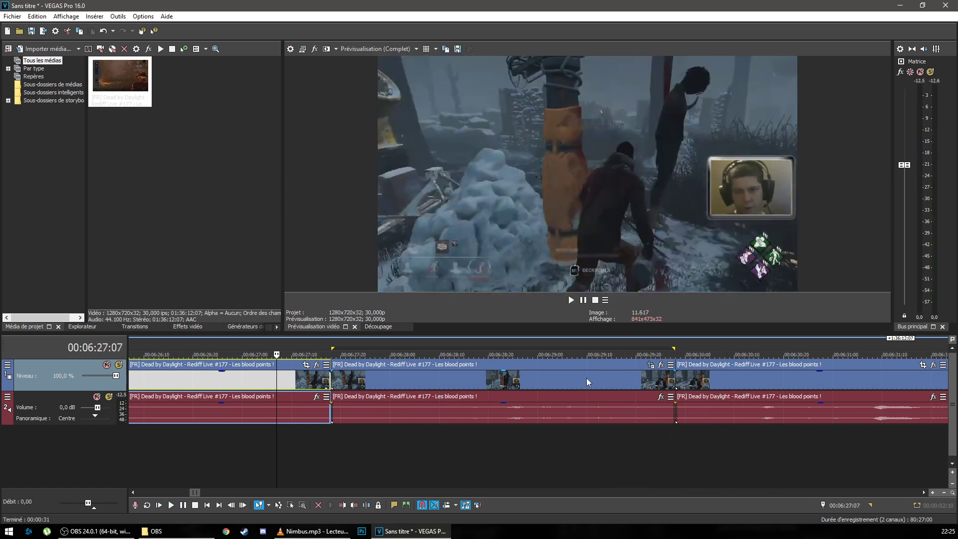
- Open the middle clip's pan/crop settings and delete the position keyframes at 00:00:00:15 and 00:00:00:27
{"action": "left_click", "coordinate": [652, 364]}
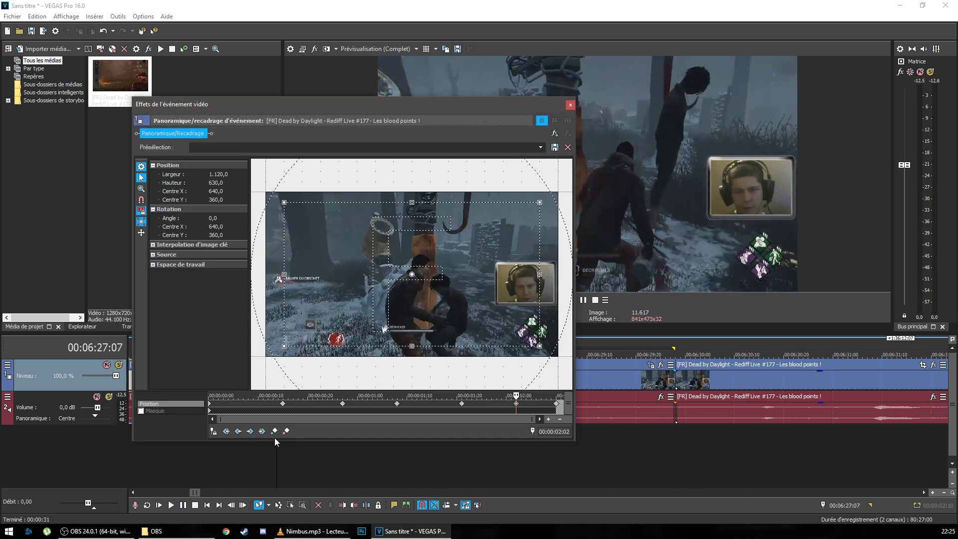
{"action": "right_click", "coordinate": [283, 405]}
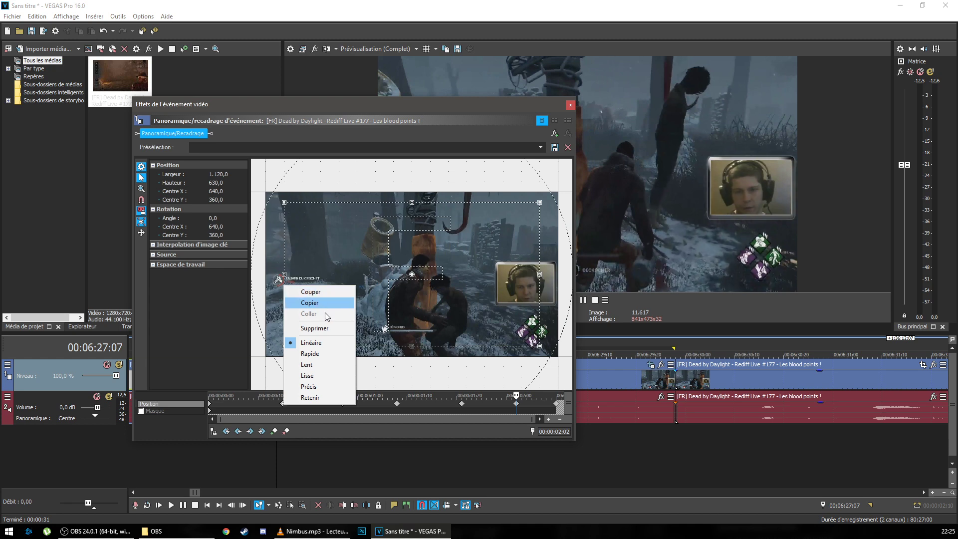
{"action": "left_click", "coordinate": [320, 328]}
{"action": "right_click", "coordinate": [343, 404]}
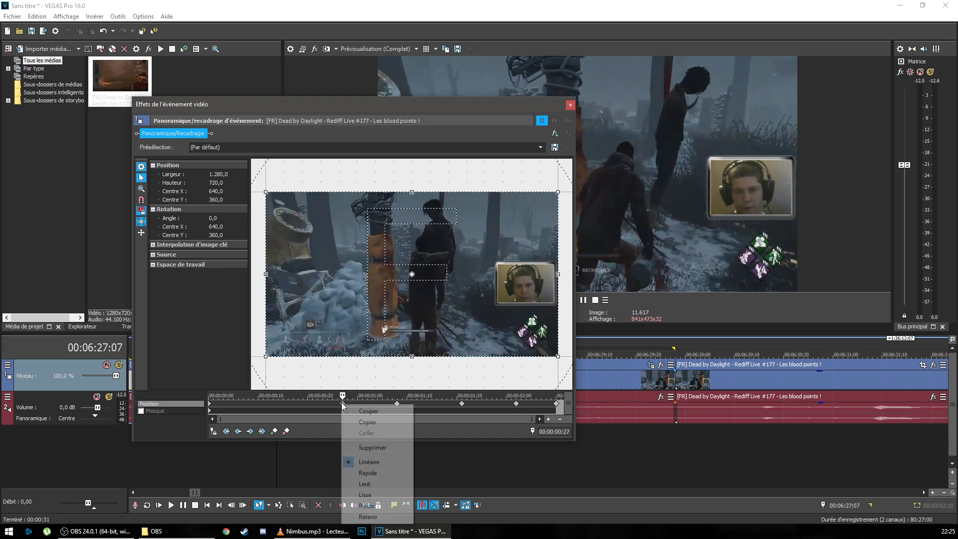
{"action": "left_click", "coordinate": [371, 450]}
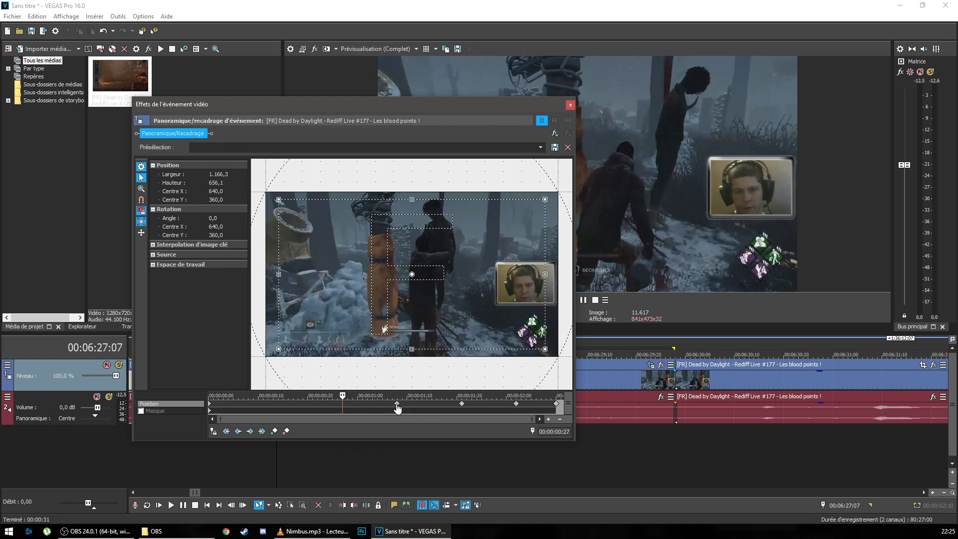
- Delete the position keyframes at 00:00:01:08, 00:00:01:21 and 00:00:02:02, keeping only those at the clip's start and end
{"action": "left_click", "coordinate": [397, 404]}
{"action": "right_click", "coordinate": [397, 404]}
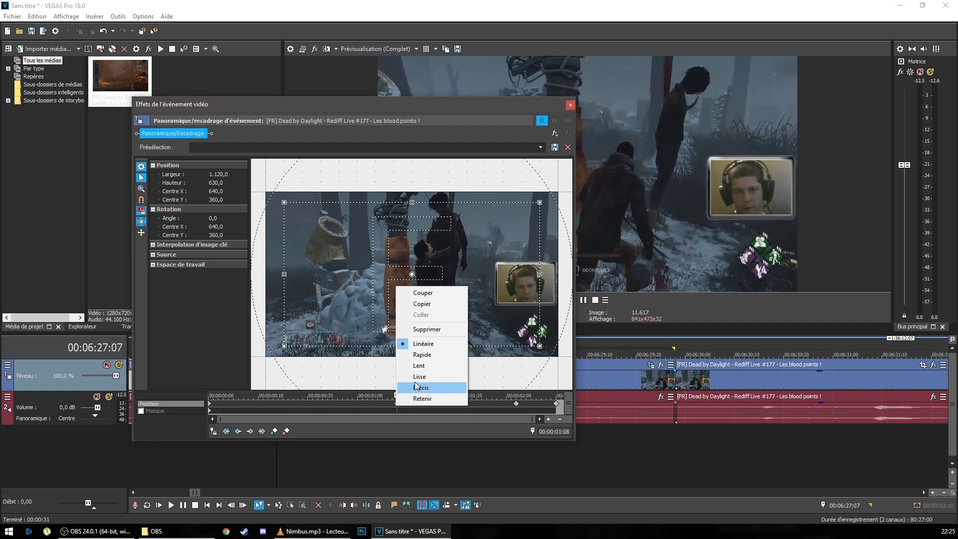
{"action": "left_click", "coordinate": [427, 329]}
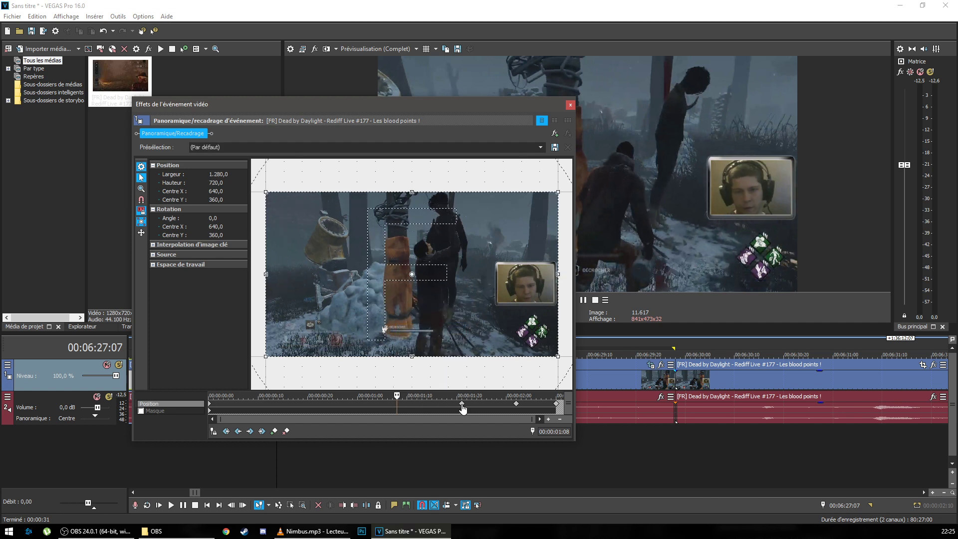
{"action": "left_click", "coordinate": [462, 403]}
{"action": "right_click", "coordinate": [462, 404]}
{"action": "left_click", "coordinate": [493, 329]}
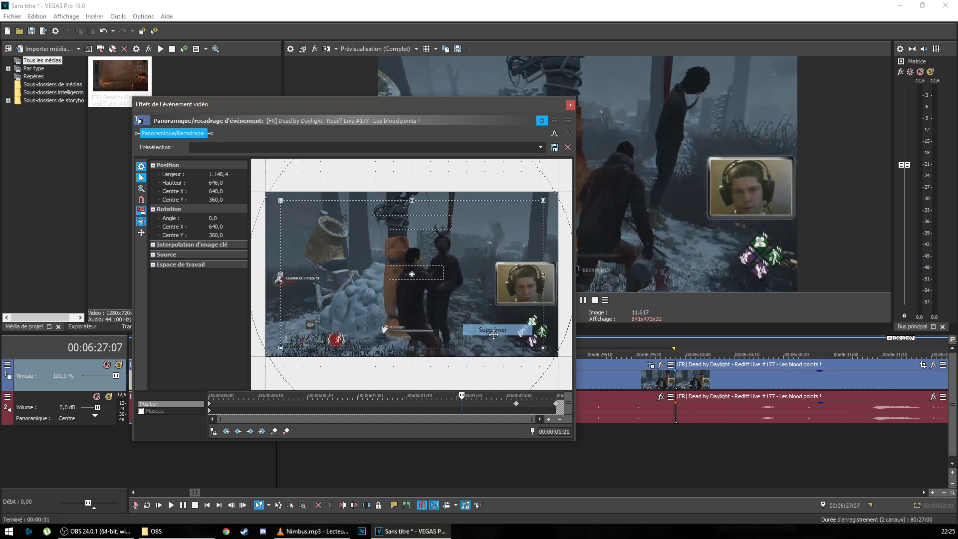
{"action": "left_click", "coordinate": [516, 404]}
{"action": "right_click", "coordinate": [515, 404]}
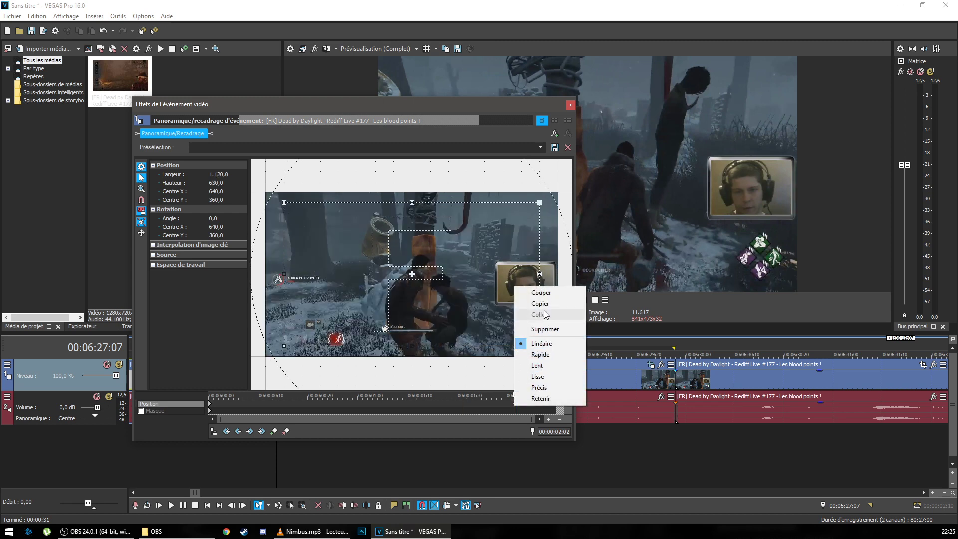
{"action": "left_click", "coordinate": [548, 332]}
{"action": "left_click", "coordinate": [557, 406]}
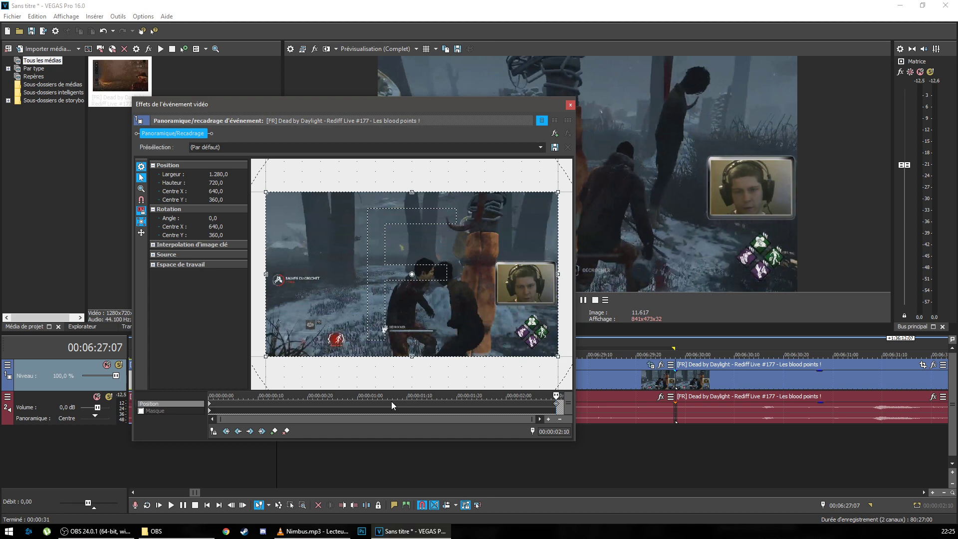
- Add a position keyframe at 00:00:01:04 and enlarge its pan/crop window to 1760 × 990
{"action": "left_click", "coordinate": [378, 403]}
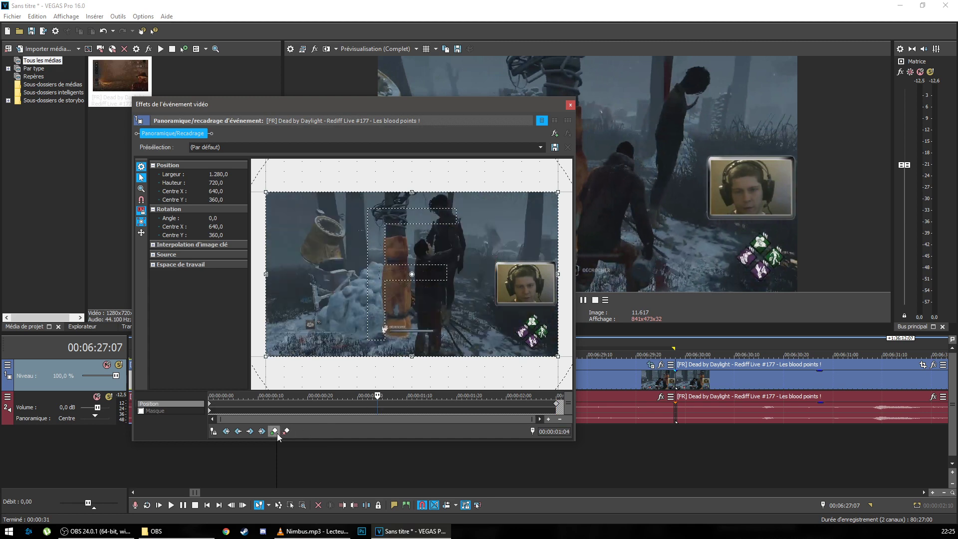
{"action": "scroll", "coordinate": [453, 321], "scroll_direction": "down", "scroll_amount": 2}
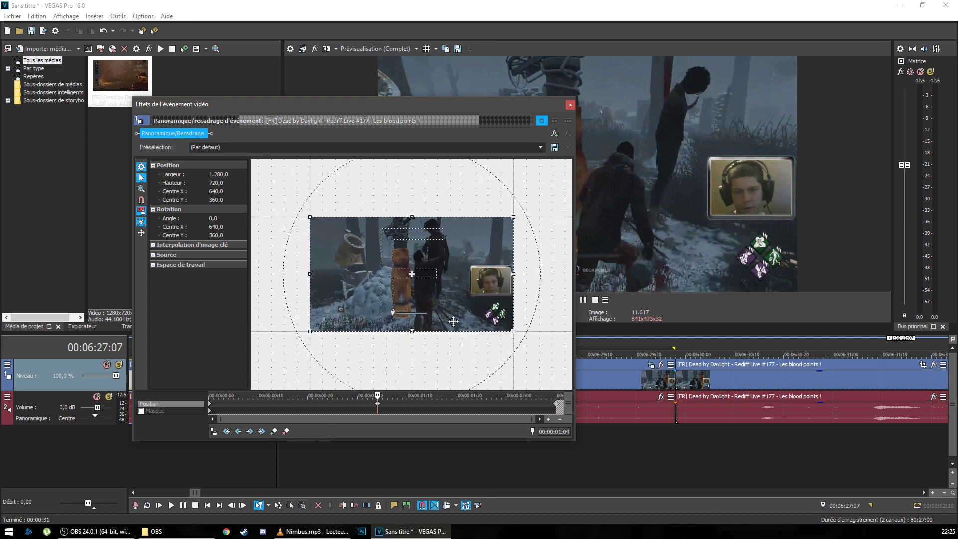
{"action": "left_click_drag", "start_coordinate": [512, 330], "coordinate": [561, 351]}
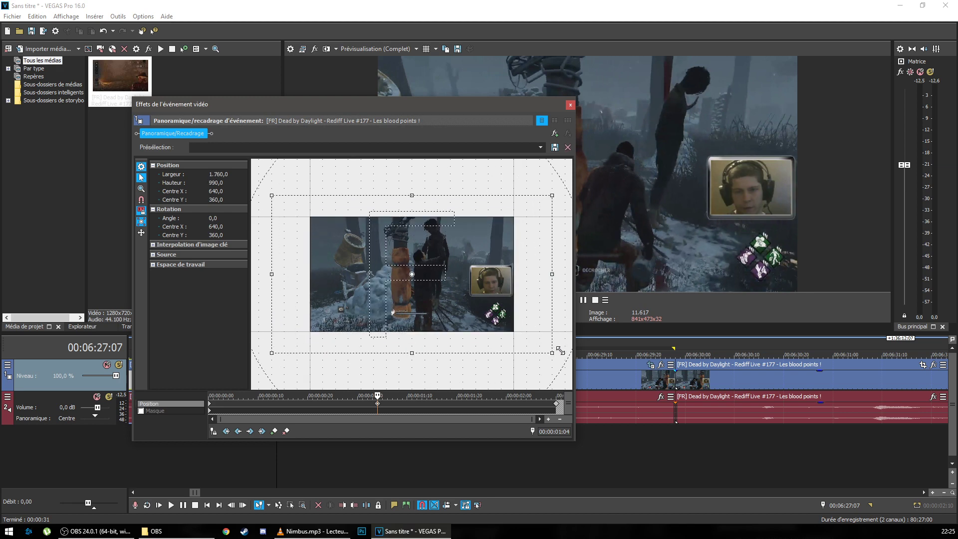
{"action": "left_click_drag", "start_coordinate": [450, 109], "coordinate": [480, 154]}
- Shrink the keyframe's pan/crop window to 640 × 360 and move its centre up to about 651.6, 186.2
{"action": "scroll", "coordinate": [597, 381], "scroll_direction": "down", "scroll_amount": 3}
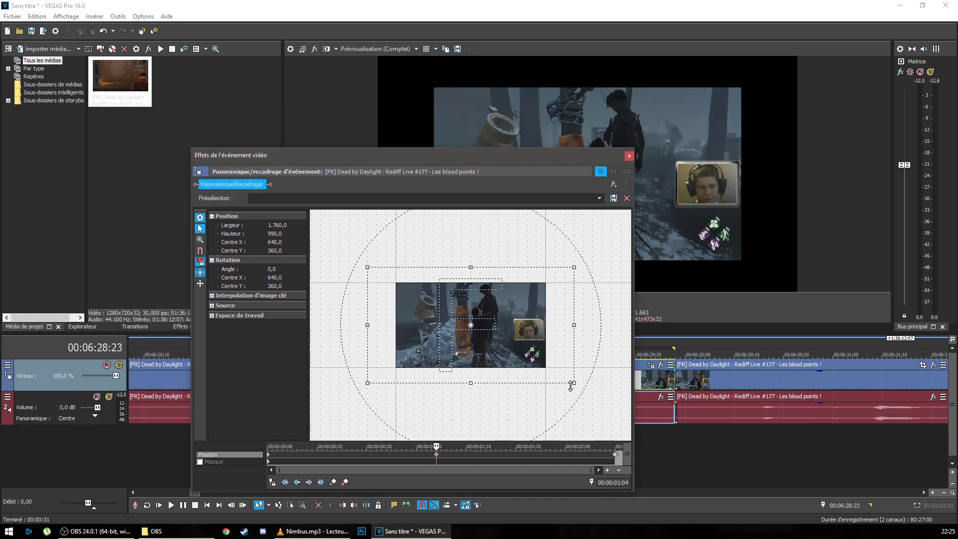
{"action": "left_click_drag", "start_coordinate": [547, 367], "coordinate": [504, 341]}
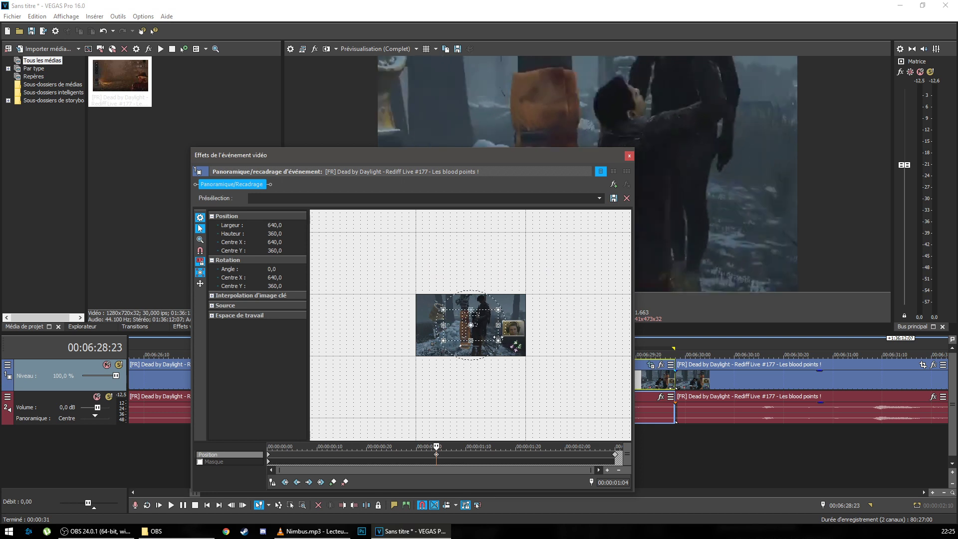
{"action": "left_click_drag", "start_coordinate": [483, 329], "coordinate": [488, 317]}
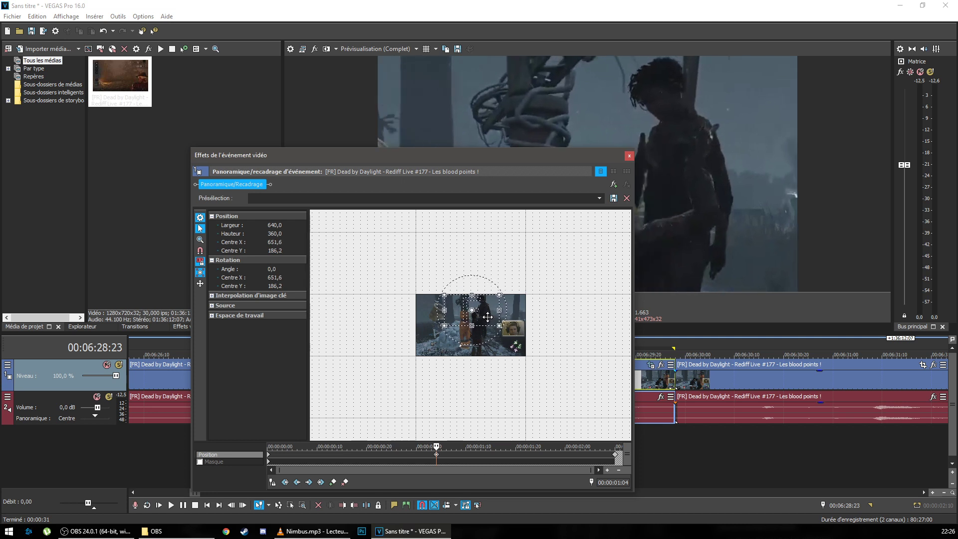
- Try a 160 × 90 pan/crop window, resize it to about 466.4 × 262.4 centred at 784.7, 130.0 on the hanging character, and close the settings
{"action": "left_click_drag", "start_coordinate": [501, 163], "coordinate": [385, 162]}
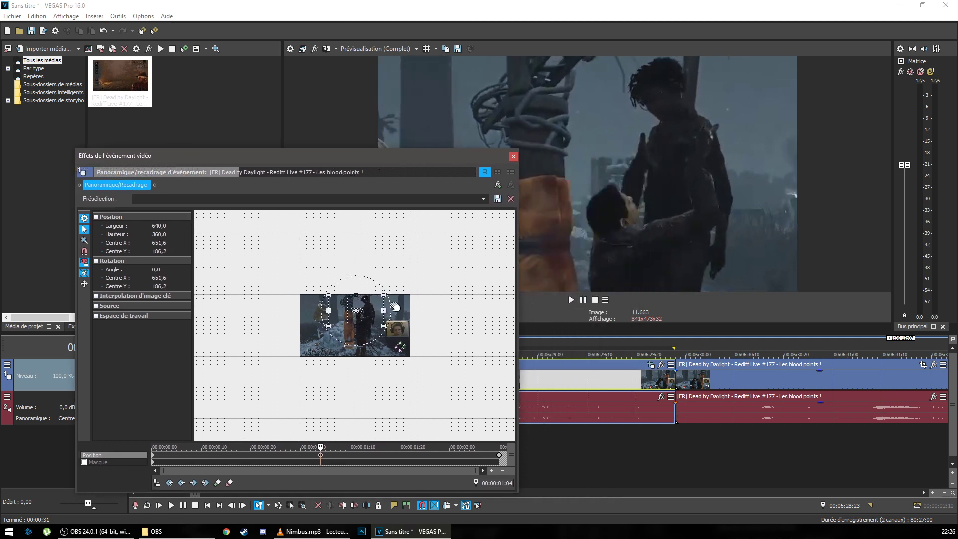
{"action": "left_click_drag", "start_coordinate": [383, 326], "coordinate": [366, 315]}
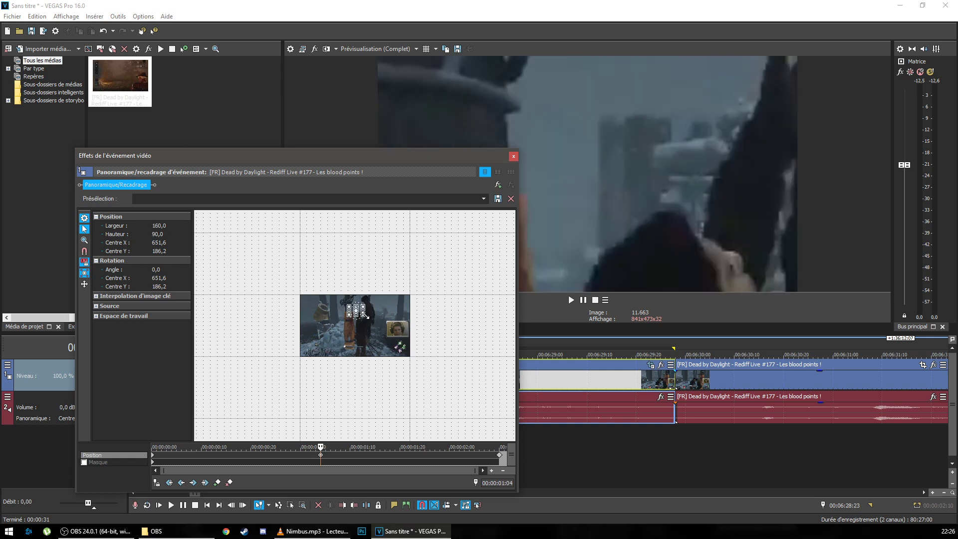
{"action": "scroll", "coordinate": [357, 312], "scroll_direction": "up", "scroll_amount": 5}
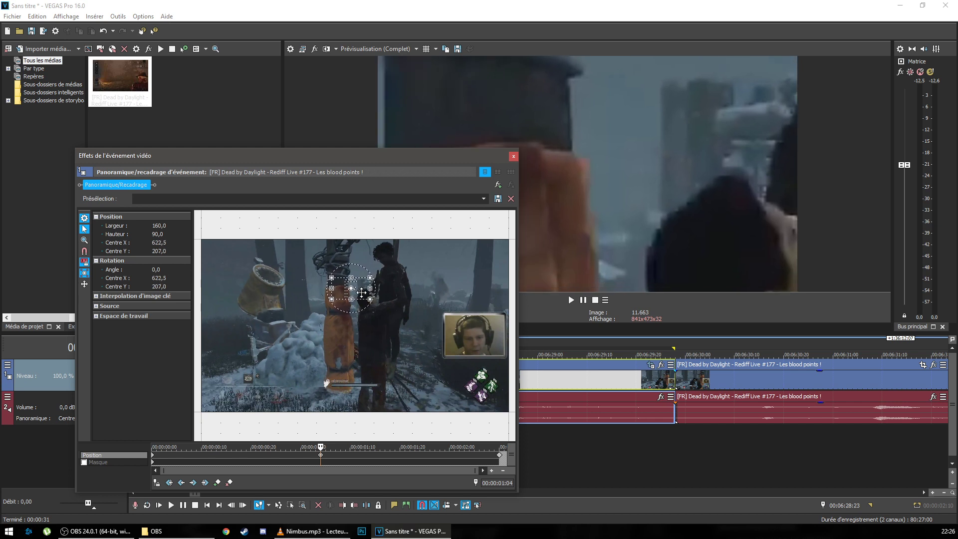
{"action": "left_click_drag", "start_coordinate": [375, 285], "coordinate": [430, 255]}
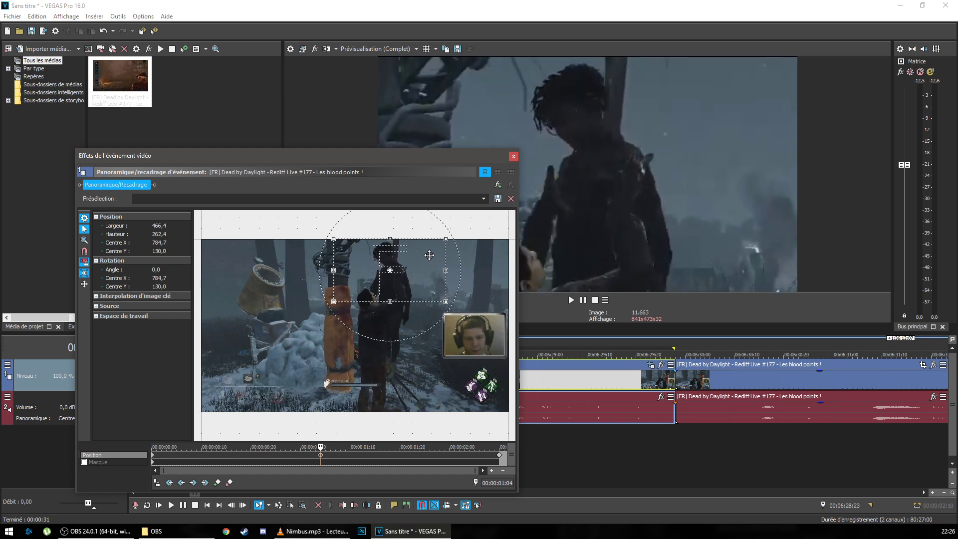
{"action": "left_click", "coordinate": [513, 156]}
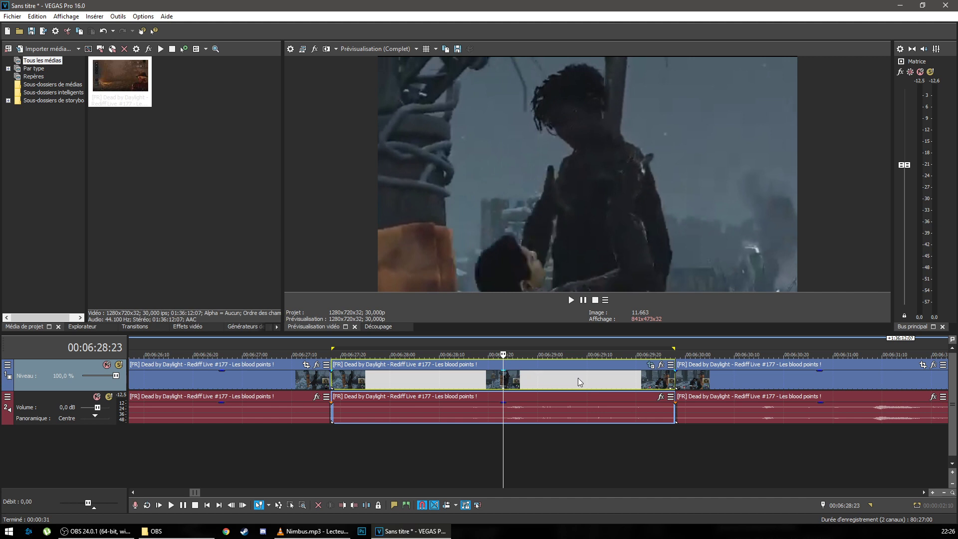
- Reopen the middle clip's pan/crop settings, move the 00:00:01:04 keyframe to just past 00:00:02:00 and close the settings
{"action": "left_click", "coordinate": [651, 364]}
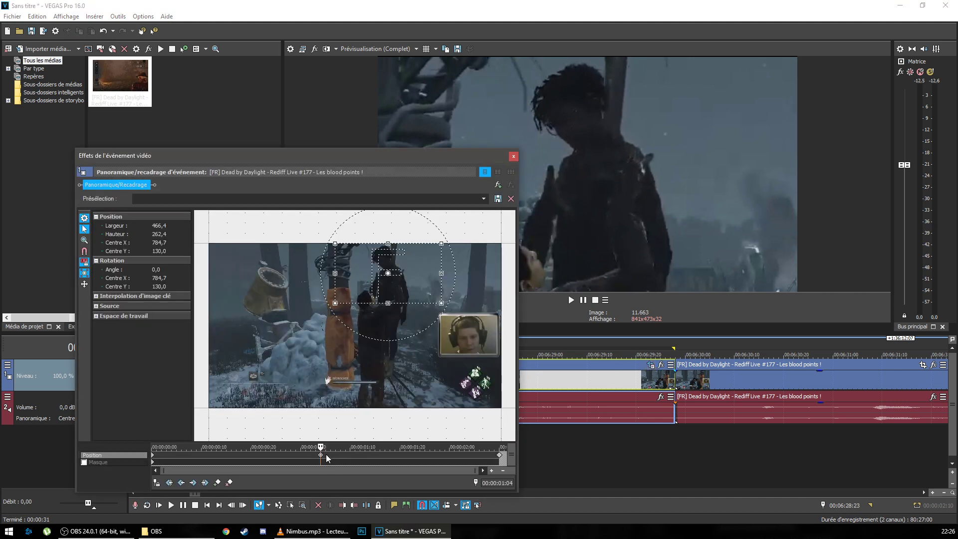
{"action": "left_click_drag", "start_coordinate": [321, 458], "coordinate": [460, 456]}
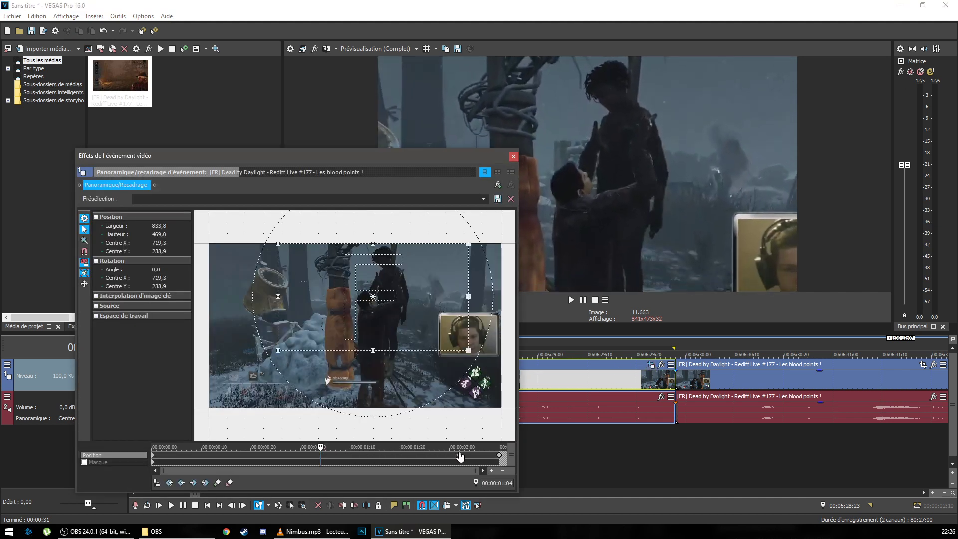
{"action": "left_click", "coordinate": [514, 157]}
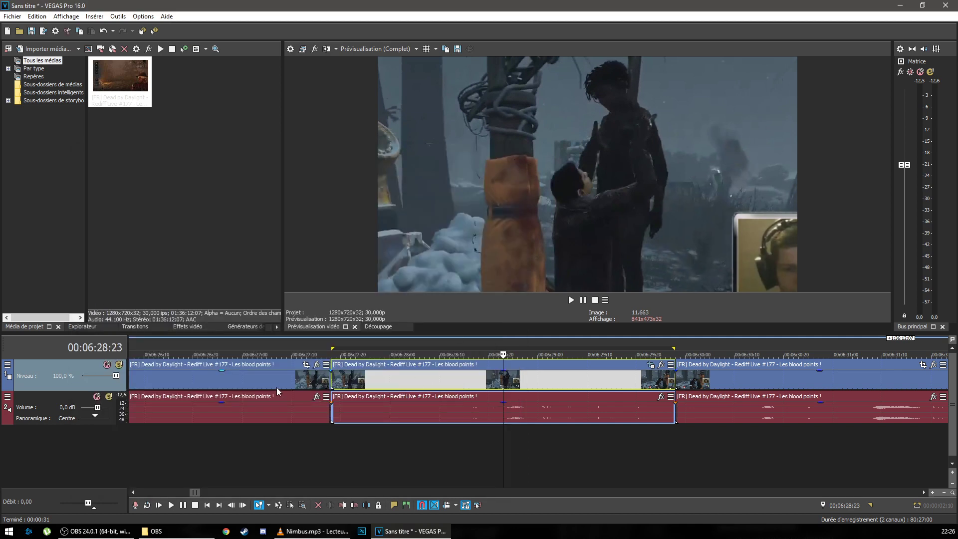
- Play back the reworked zoom animation from 00:06:27:07
{"action": "left_click", "coordinate": [277, 388]}
{"action": "key", "text": "space"}
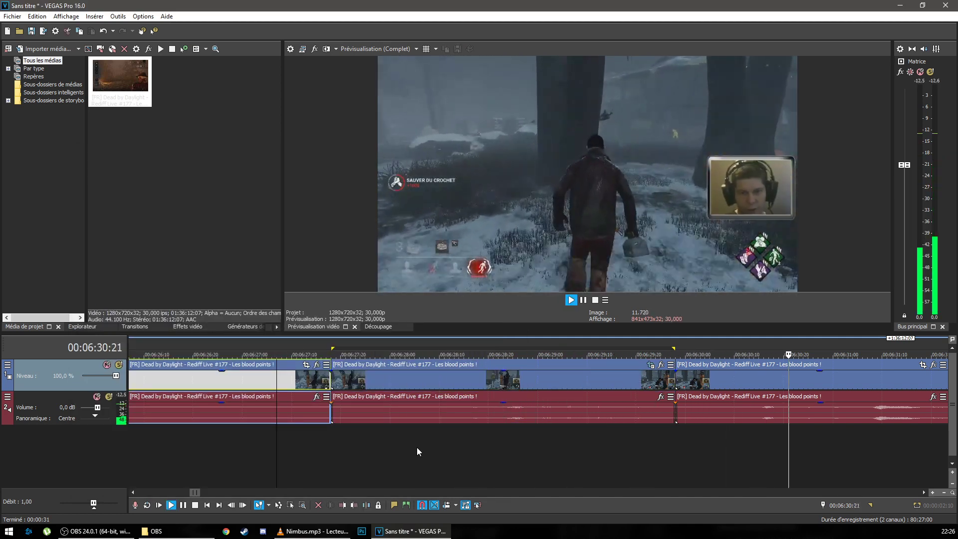
{"action": "key", "text": "space"}
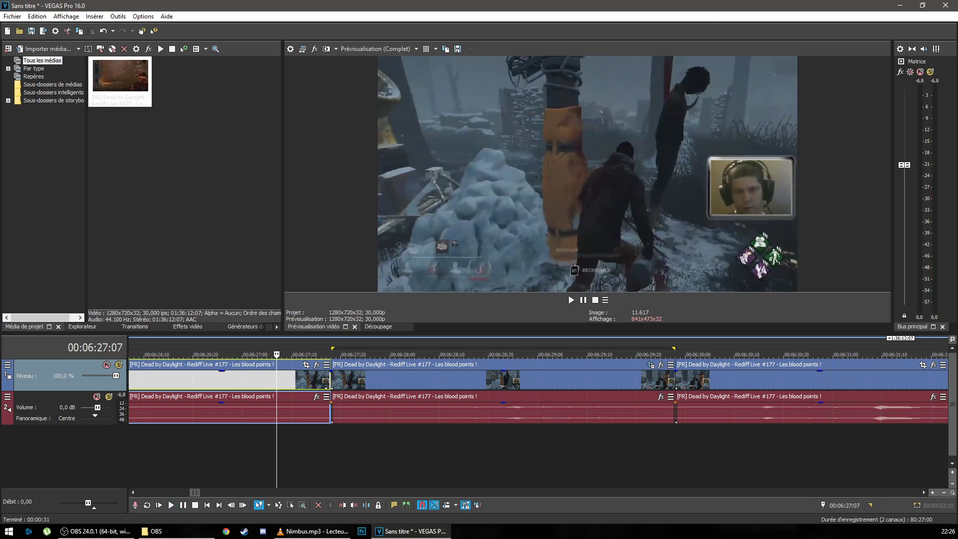